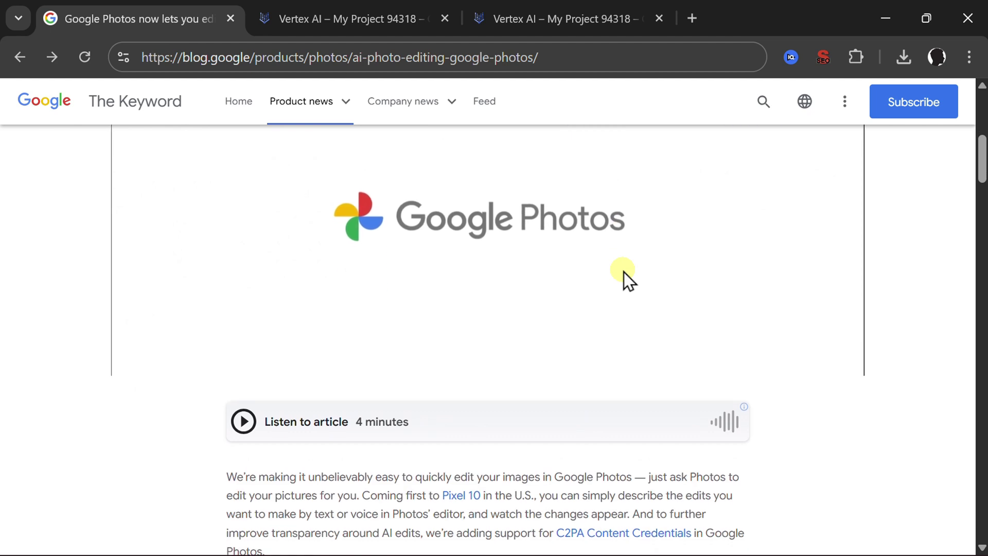
Step: Read the Google Photos article's opening paragraph about editing pictures by simply asking
{"action": "scroll", "coordinate": [623, 273], "scroll_direction": "down", "scroll_amount": 1}
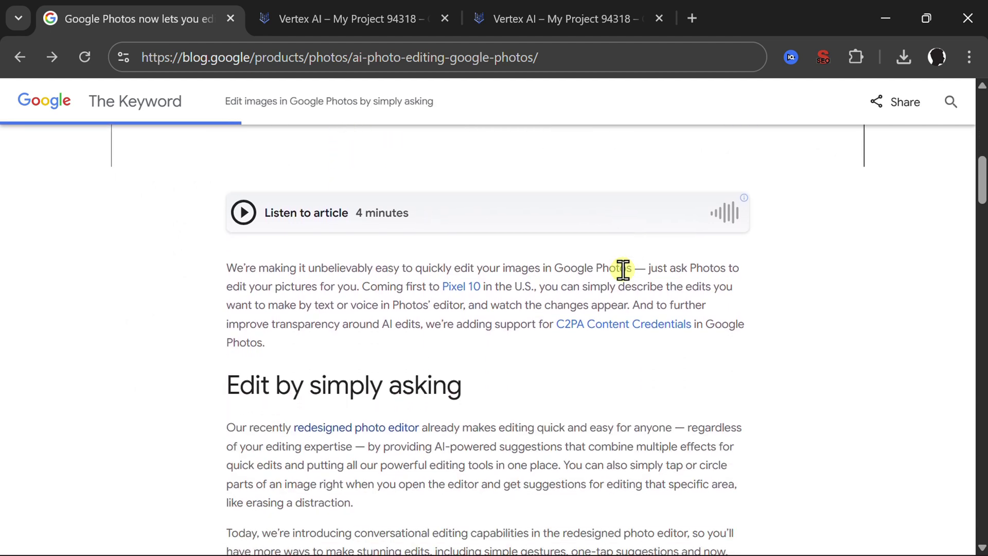
{"action": "left_click_drag", "start_coordinate": [227, 270], "coordinate": [421, 339]}
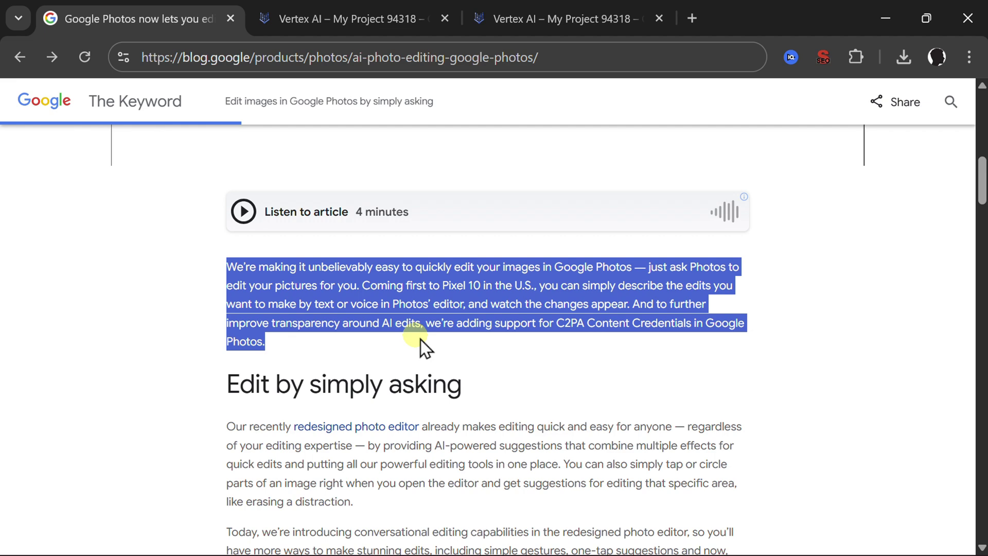
{"action": "double_click", "coordinate": [384, 285]}
{"action": "left_click_drag", "start_coordinate": [378, 285], "coordinate": [591, 273]}
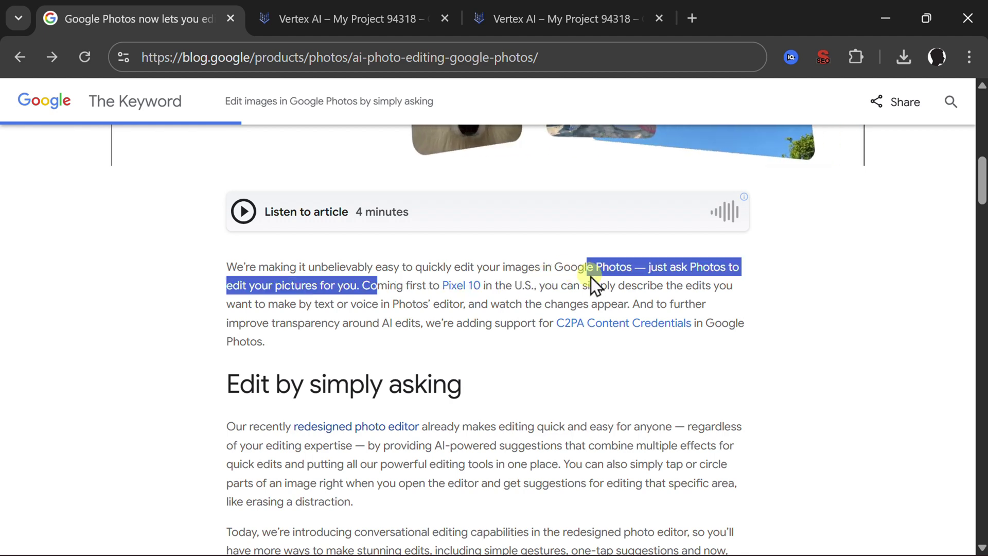
{"action": "left_click", "coordinate": [570, 283]}
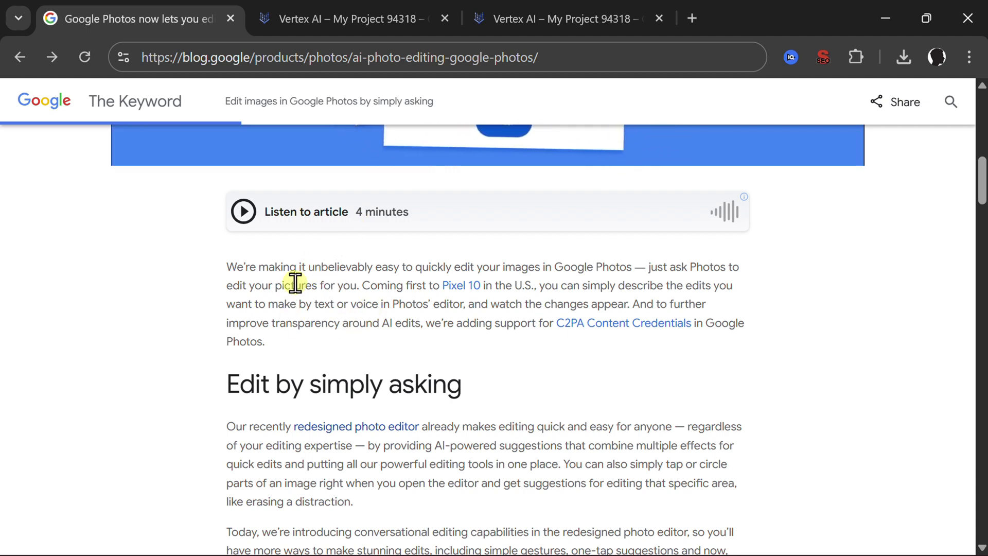
Step: Switch to the Vertex AI Image Editing prompt and examine the enlarged result of changing the vegetables' colors to blue
{"action": "left_click", "coordinate": [297, 12]}
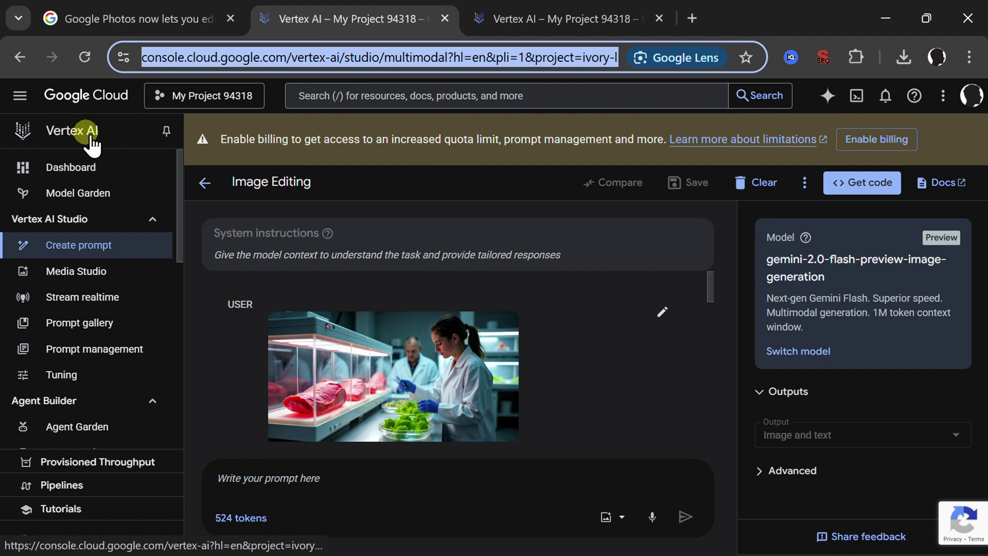
{"action": "mouse_move", "coordinate": [769, 268]}
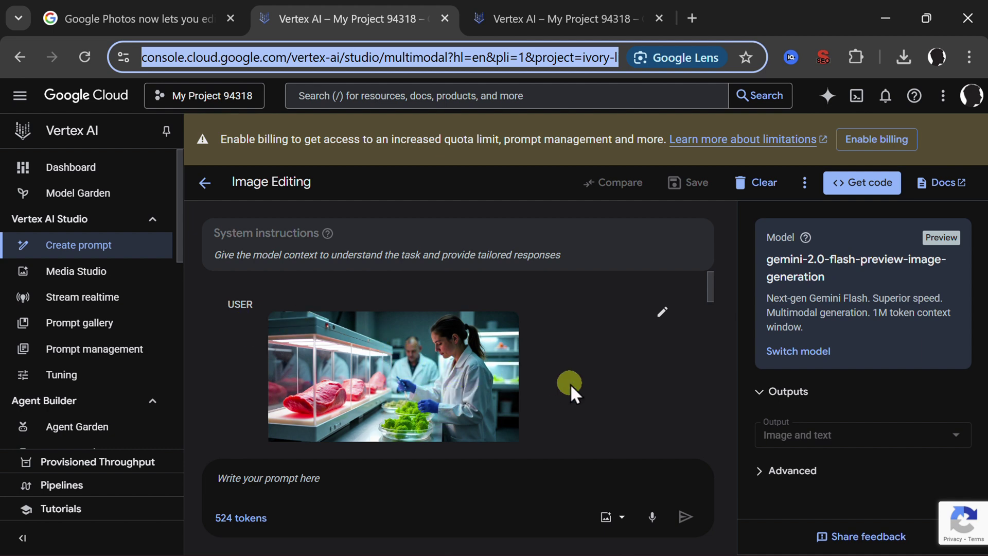
{"action": "scroll", "coordinate": [571, 384], "scroll_direction": "down", "scroll_amount": 2}
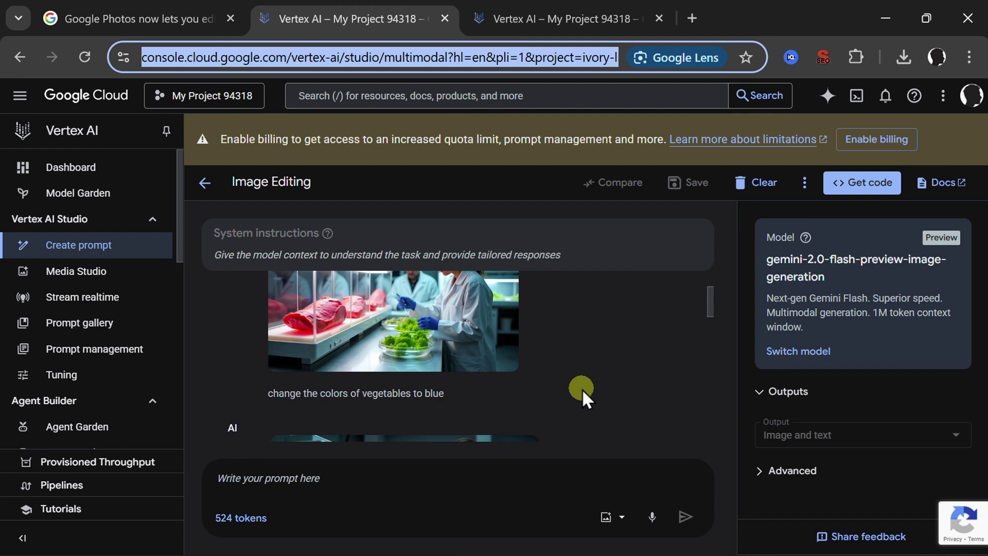
{"action": "scroll", "coordinate": [582, 390], "scroll_direction": "down", "scroll_amount": 2}
{"action": "scroll", "coordinate": [582, 388], "scroll_direction": "down", "scroll_amount": 1}
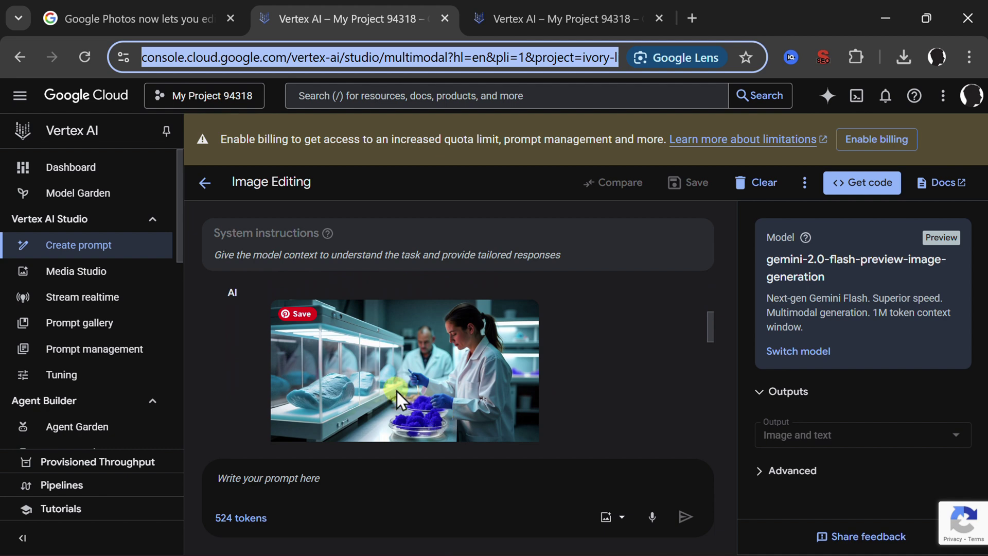
{"action": "left_click", "coordinate": [359, 360]}
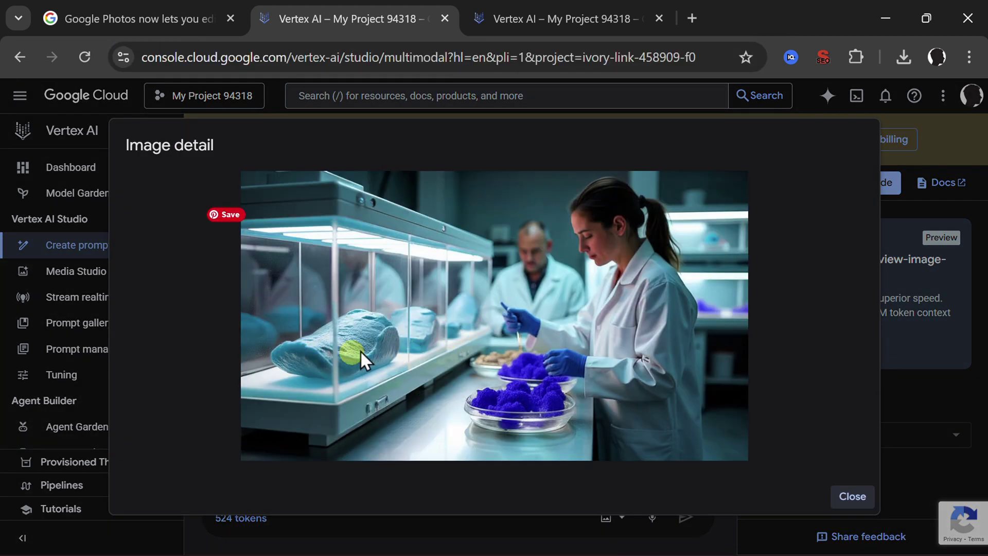
{"action": "key", "text": "Escape"}
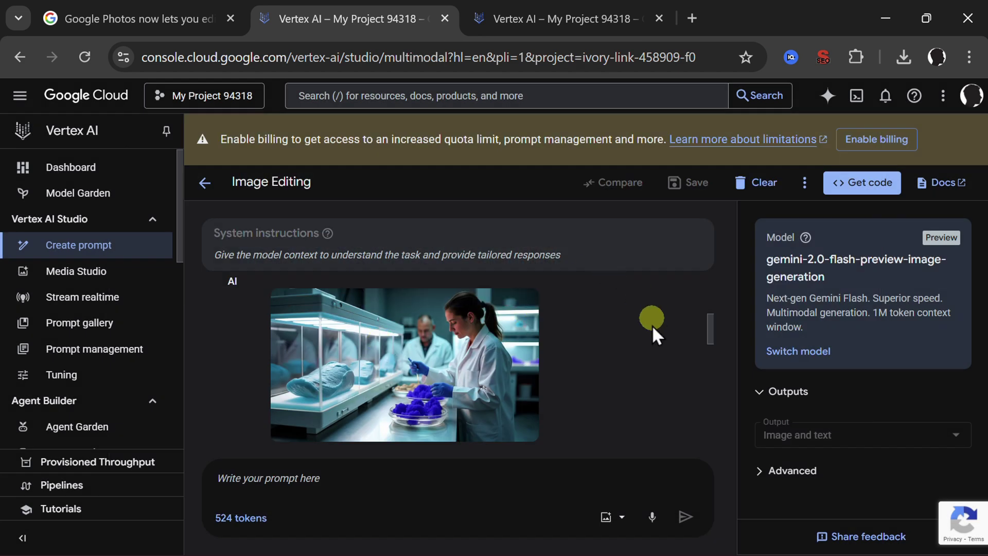
Step: Switch to the other Vertex AI Image Editing session and inspect the enlarged croissant image edited with chocolate drizzle
{"action": "key", "text": "ctrl+Tab"}
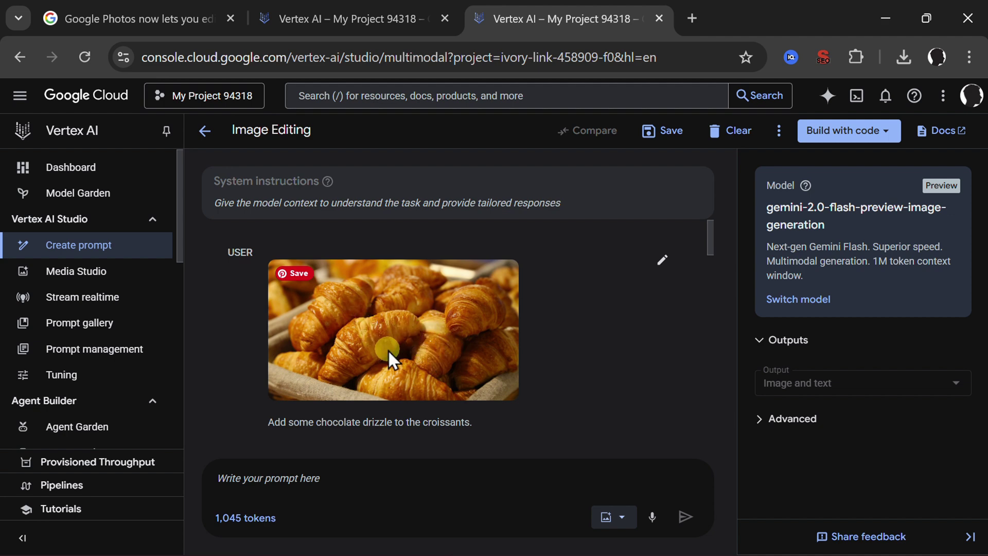
{"action": "scroll", "coordinate": [428, 352], "scroll_direction": "down", "scroll_amount": 1}
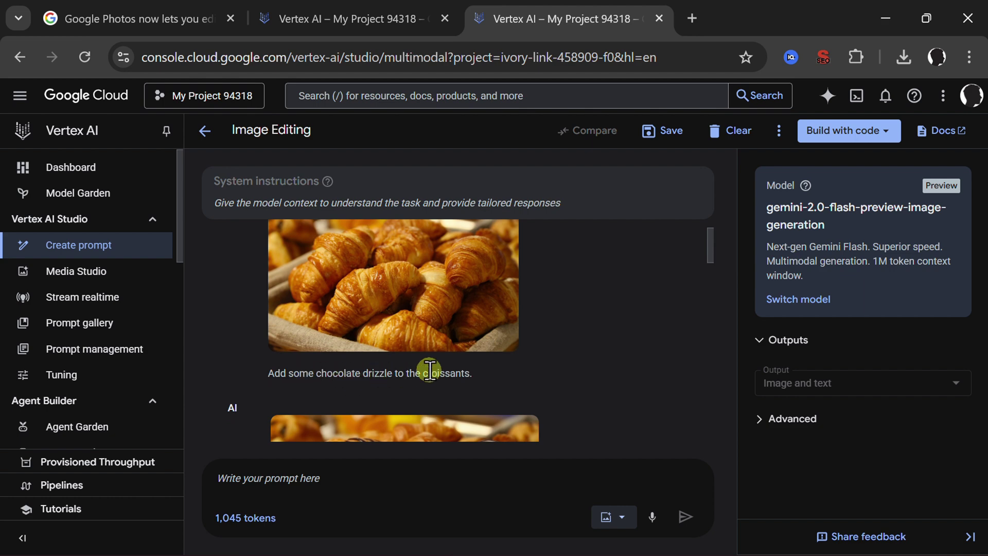
{"action": "scroll", "coordinate": [535, 369], "scroll_direction": "down", "scroll_amount": 1}
{"action": "scroll", "coordinate": [535, 370], "scroll_direction": "down", "scroll_amount": 1}
{"action": "left_click", "coordinate": [510, 378]}
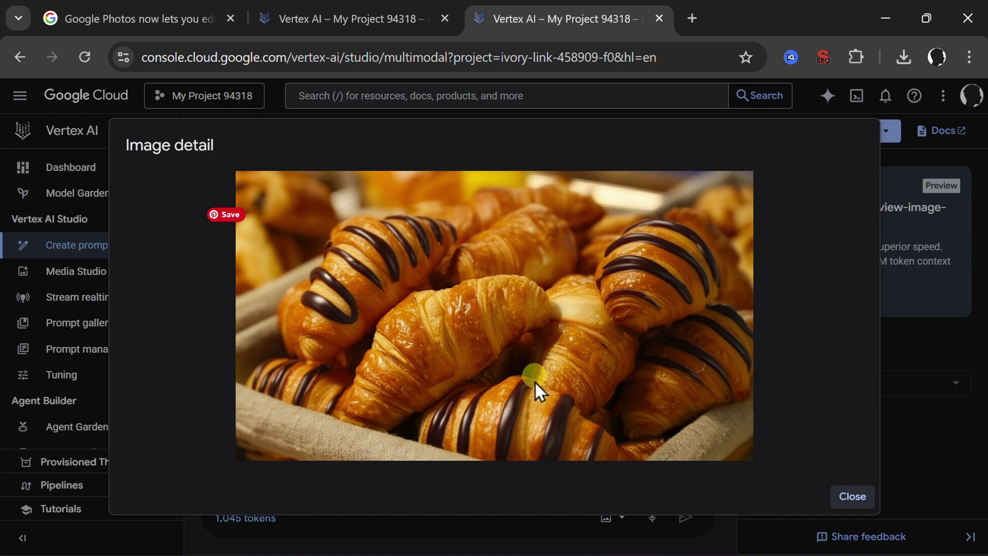
{"action": "scroll", "coordinate": [516, 316], "scroll_direction": "up", "scroll_amount": 3}
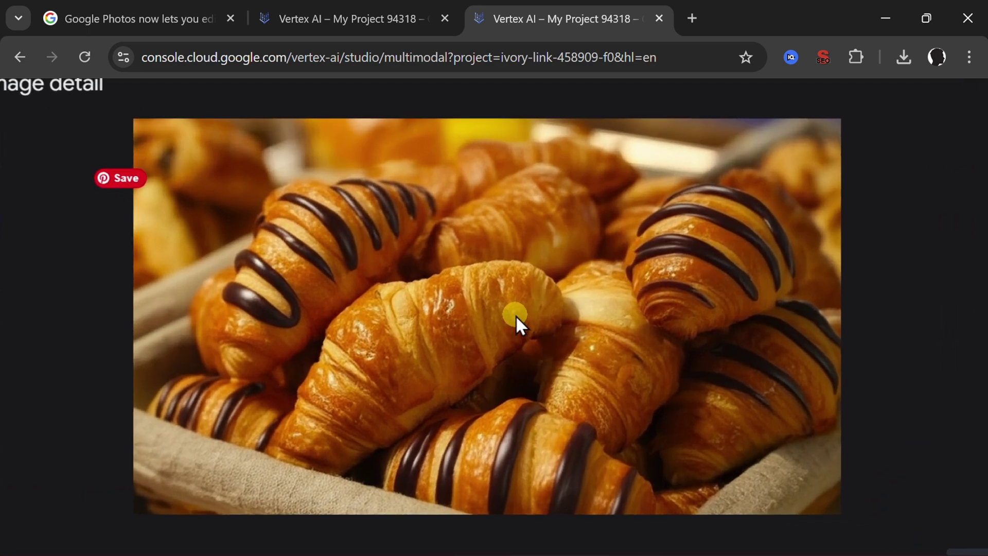
{"action": "scroll", "coordinate": [515, 315], "scroll_direction": "down", "scroll_amount": 3}
{"action": "key", "text": "Escape"}
Step: View the original photo of the black cat wearing a knitted hat at enlarged size, and close it
{"action": "scroll", "coordinate": [614, 345], "scroll_direction": "down", "scroll_amount": 3}
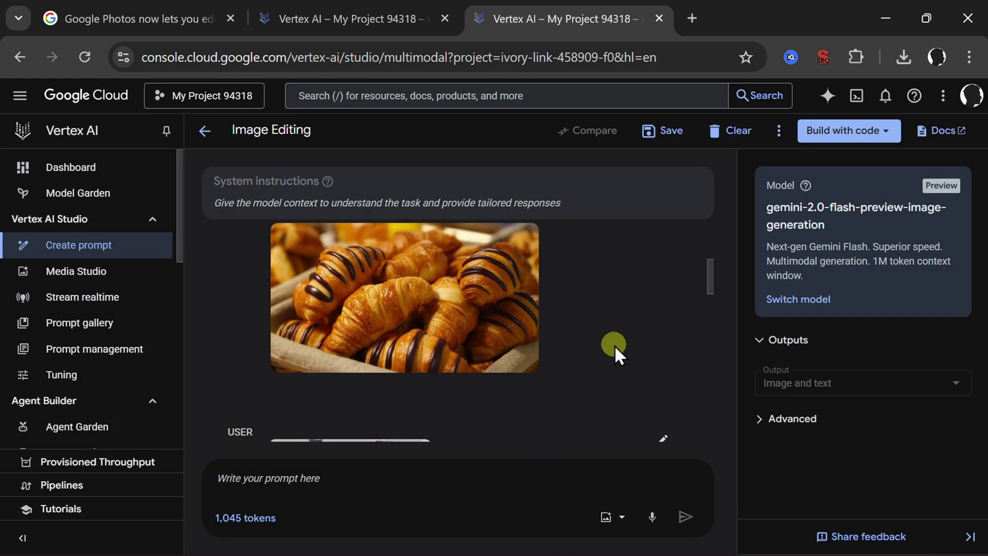
{"action": "scroll", "coordinate": [614, 345], "scroll_direction": "down", "scroll_amount": 2}
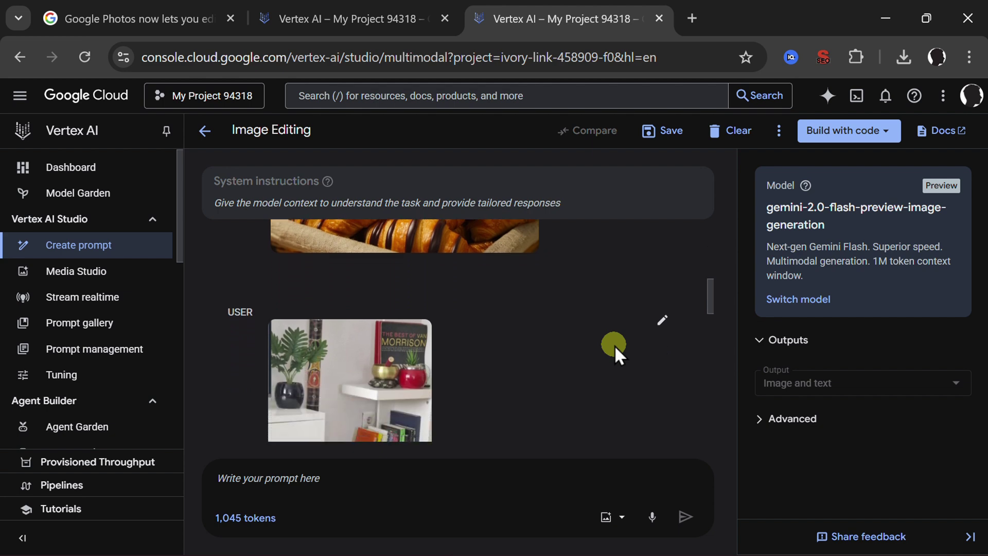
{"action": "left_click", "coordinate": [371, 363]}
{"action": "scroll", "coordinate": [498, 353], "scroll_direction": "up", "scroll_amount": 3}
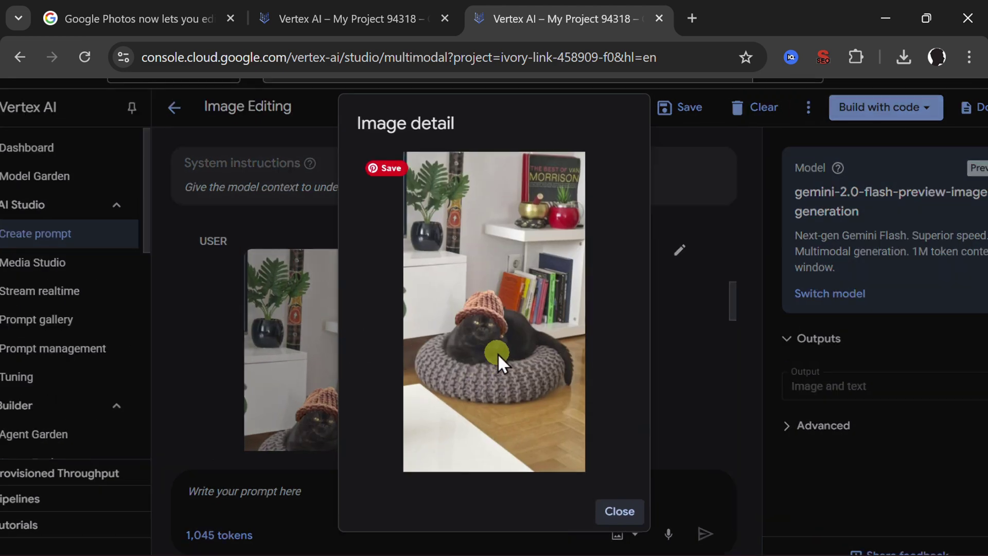
{"action": "scroll", "coordinate": [498, 353], "scroll_direction": "down", "scroll_amount": 3}
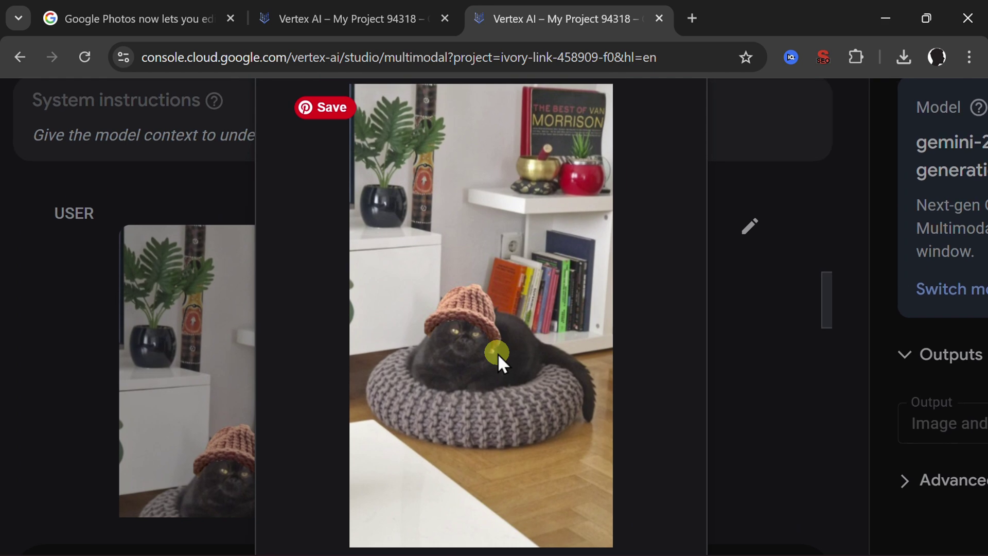
{"action": "key", "text": "Escape"}
Step: Examine the generated image for the "make the cat grey" prompt up close, checking the cat and the book cover lettering
{"action": "scroll", "coordinate": [510, 361], "scroll_direction": "down", "scroll_amount": 3}
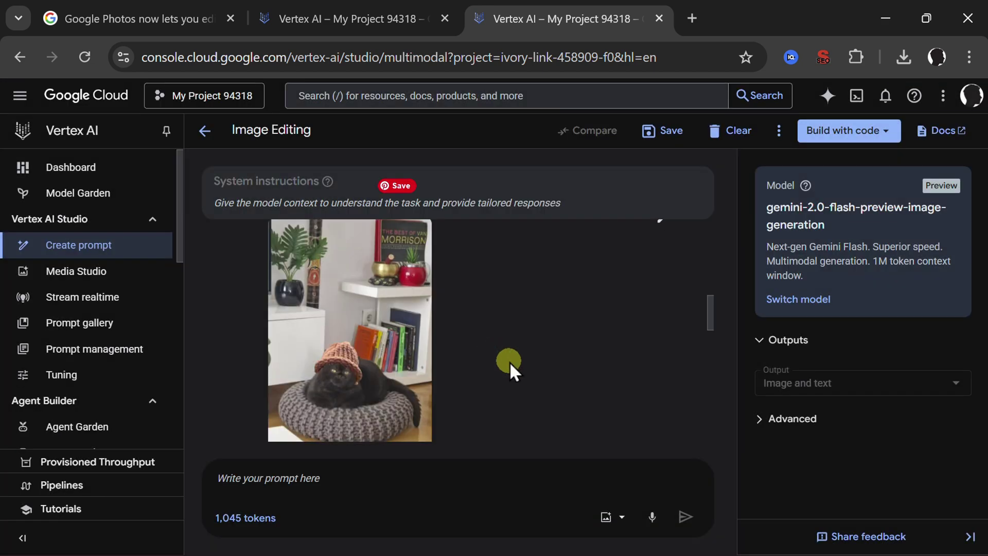
{"action": "scroll", "coordinate": [510, 361], "scroll_direction": "down", "scroll_amount": 1}
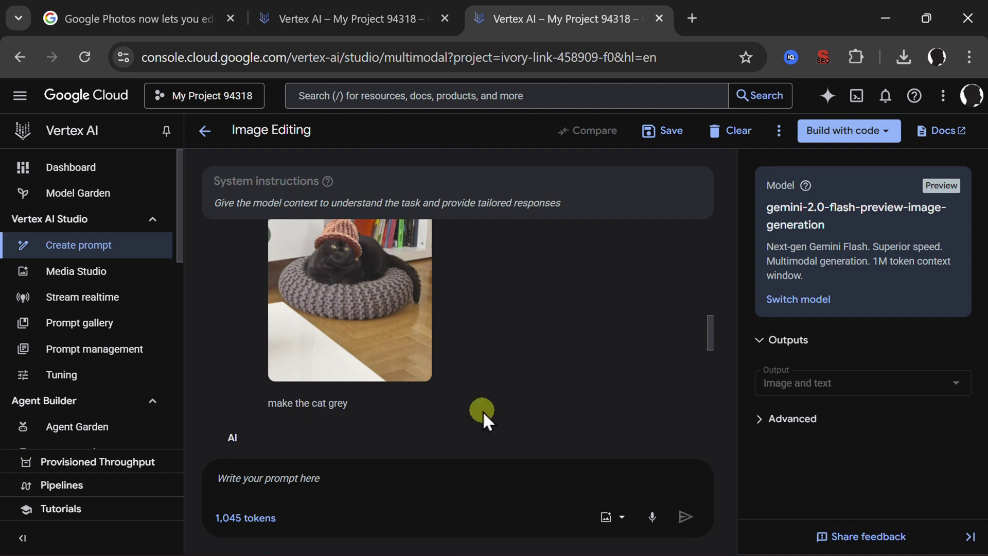
{"action": "scroll", "coordinate": [482, 411], "scroll_direction": "down", "scroll_amount": 4}
{"action": "left_click", "coordinate": [432, 363]}
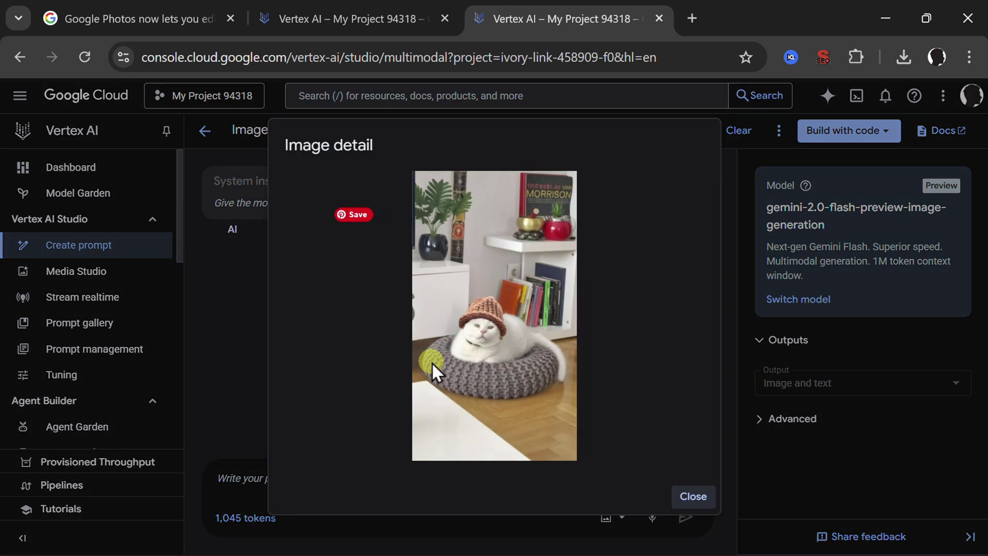
{"action": "scroll", "coordinate": [501, 335], "scroll_direction": "up", "scroll_amount": 5}
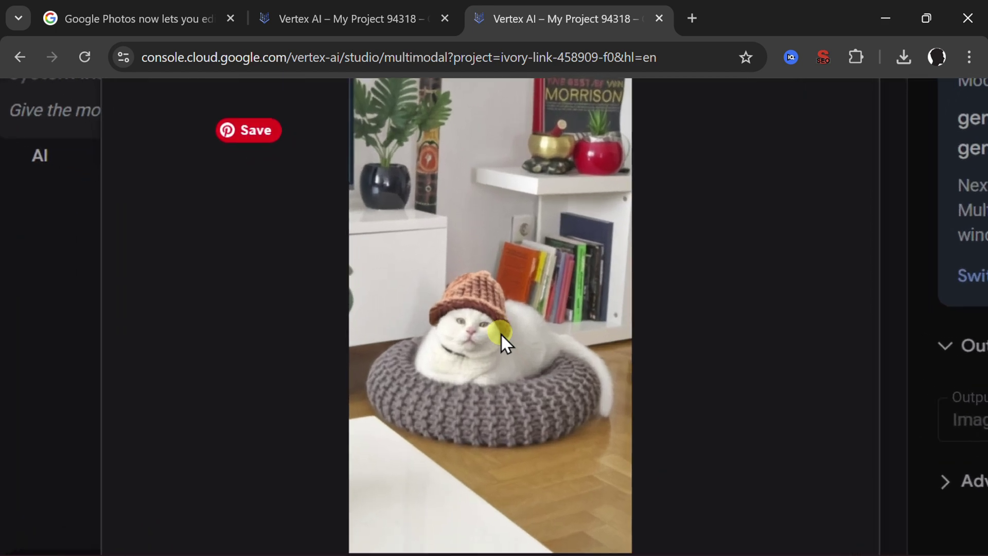
{"action": "scroll", "coordinate": [500, 338], "scroll_direction": "down", "scroll_amount": 5}
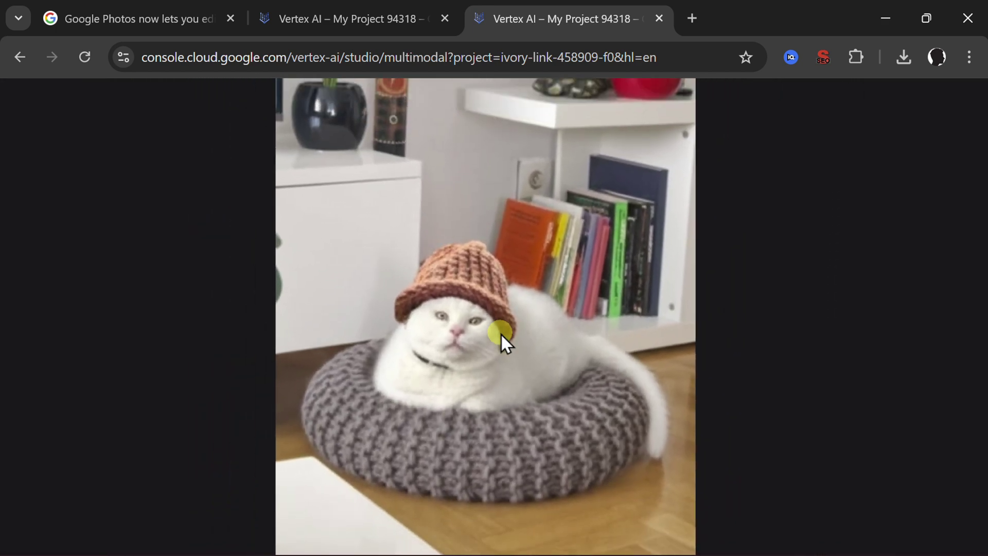
{"action": "scroll", "coordinate": [501, 334], "scroll_direction": "down", "scroll_amount": 2}
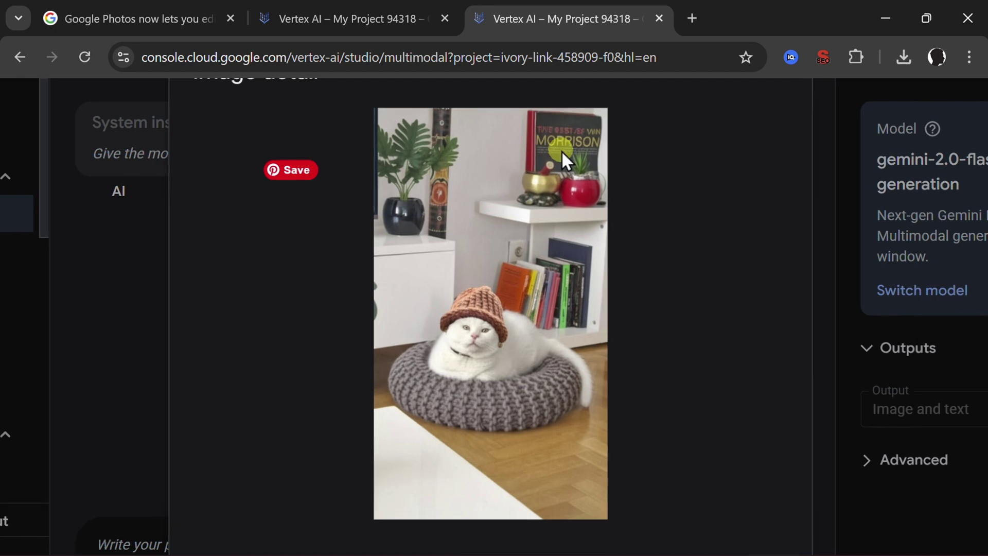
{"action": "scroll", "coordinate": [561, 150], "scroll_direction": "up", "scroll_amount": 2}
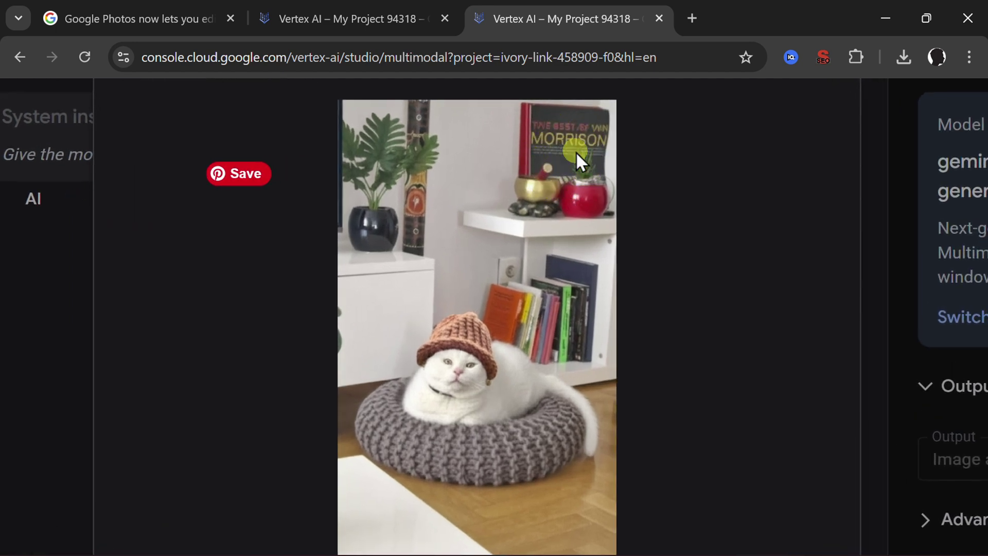
{"action": "scroll", "coordinate": [585, 147], "scroll_direction": "up", "scroll_amount": 1}
{"action": "scroll", "coordinate": [586, 147], "scroll_direction": "down", "scroll_amount": 4}
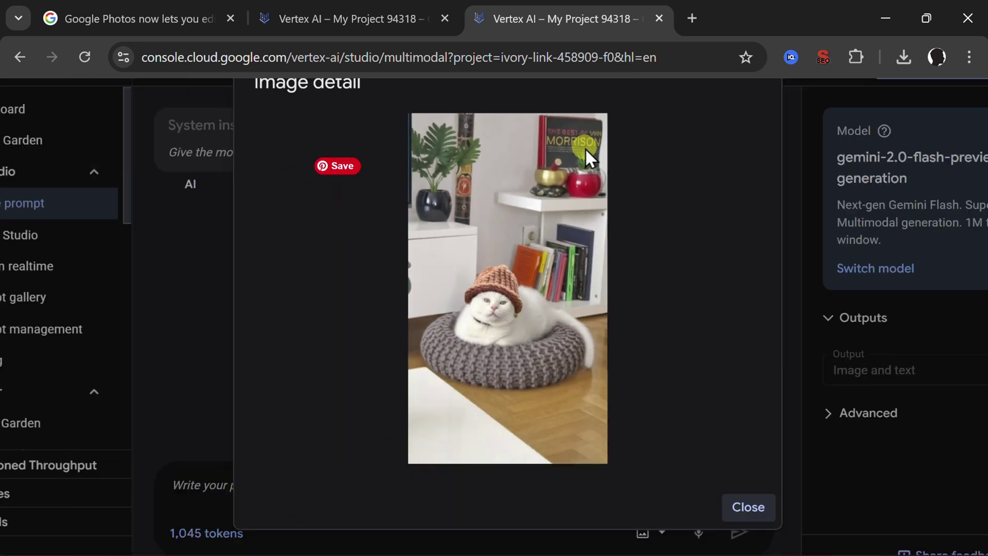
{"action": "key", "text": "Escape"}
Step: Upload the American-Eagle image from the AI Image Editing folder as an attachment to a new prompt
{"action": "scroll", "coordinate": [567, 373], "scroll_direction": "down", "scroll_amount": 5}
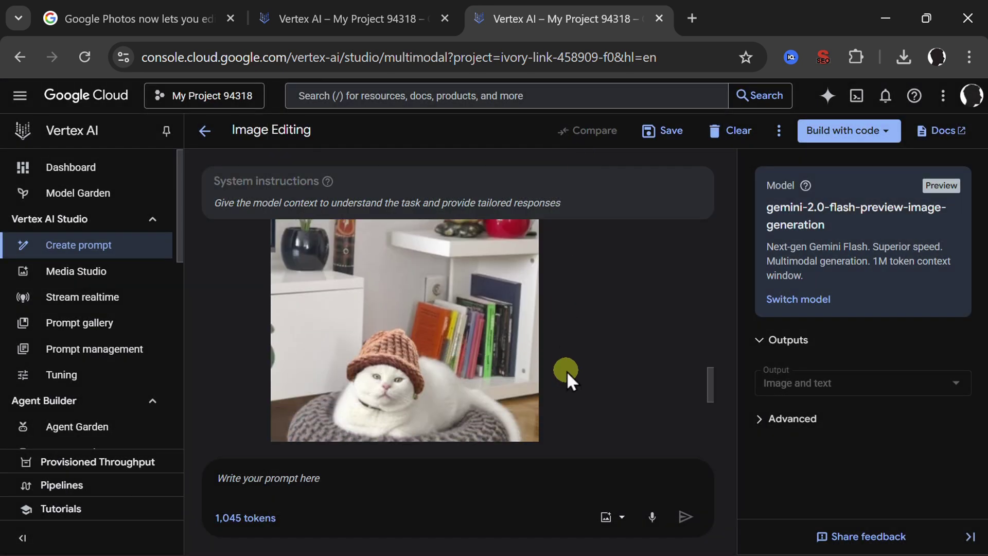
{"action": "left_click", "coordinate": [265, 479]}
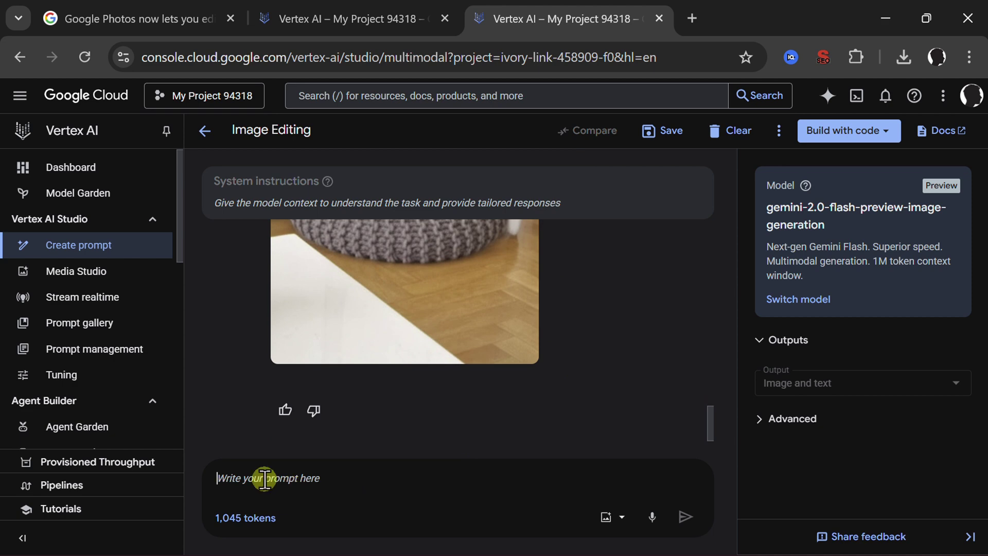
{"action": "left_click", "coordinate": [607, 516]}
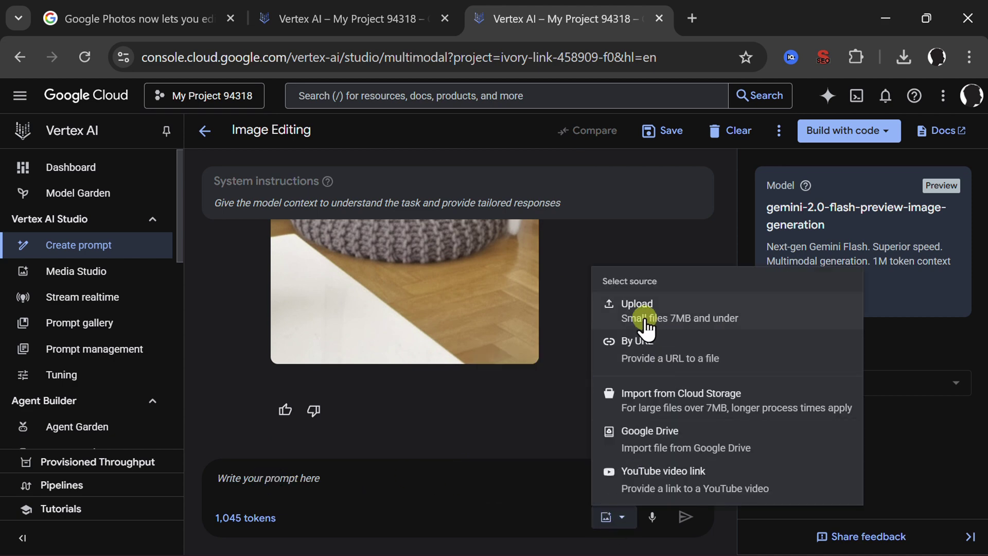
{"action": "left_click", "coordinate": [646, 307]}
{"action": "left_click", "coordinate": [324, 190]}
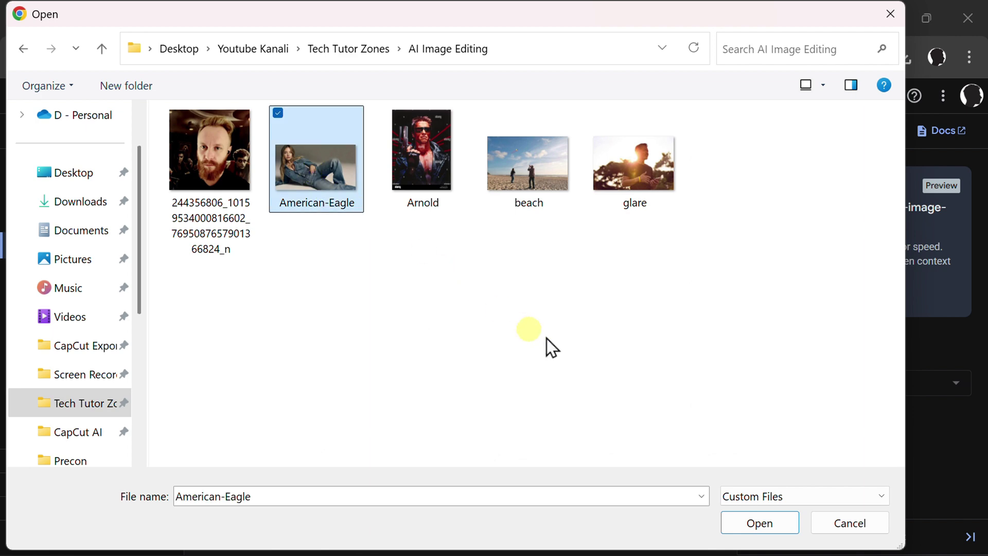
{"action": "left_click", "coordinate": [746, 520]}
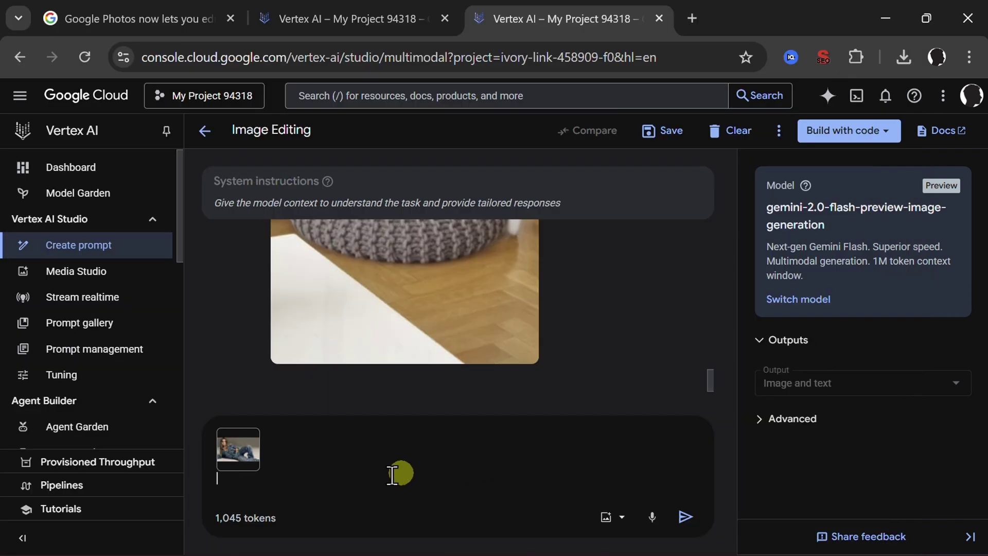
Step: Submit the prompt "Make the jeans red" for the attached image
{"action": "left_click", "coordinate": [370, 477]}
{"action": "type", "text": "Make the jeans red"}
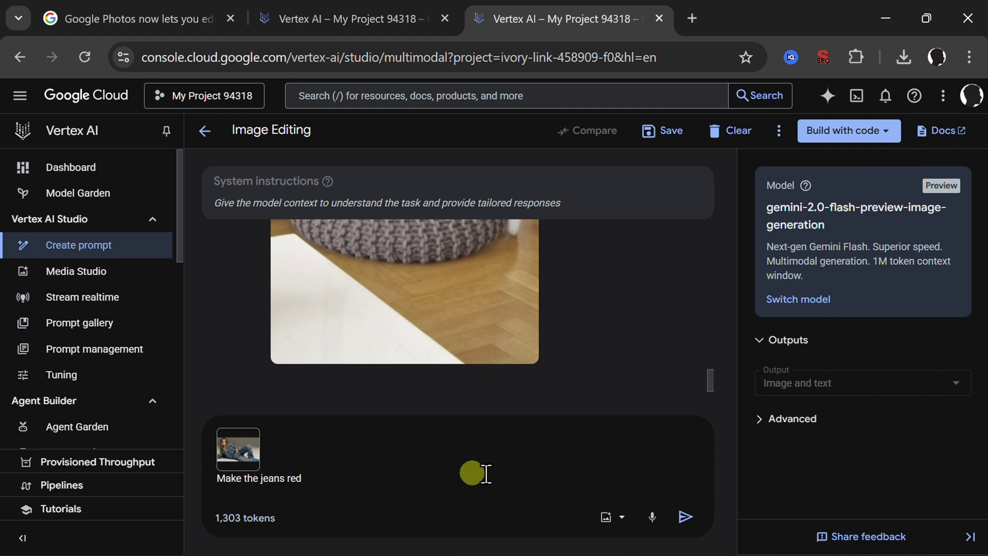
{"action": "left_click", "coordinate": [684, 518]}
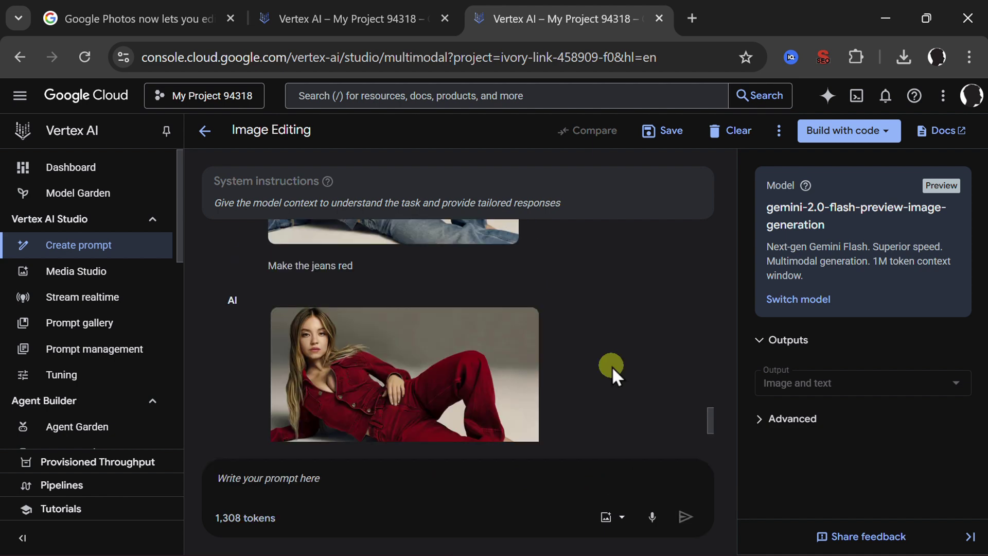
Step: Compare the original jeans photo with the generated edit, and open the edited image in enlarged view
{"action": "scroll", "coordinate": [612, 366], "scroll_direction": "up", "scroll_amount": 3}
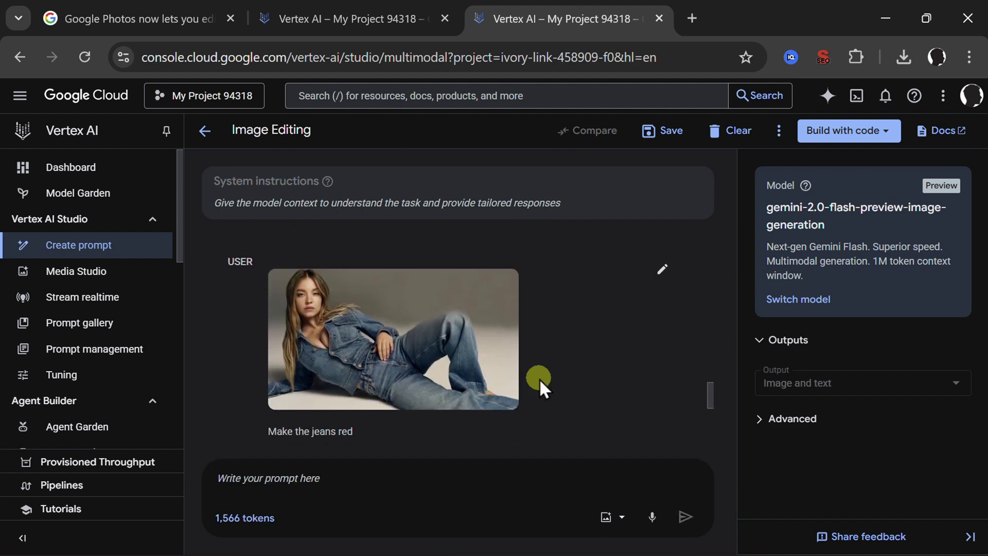
{"action": "scroll", "coordinate": [539, 378], "scroll_direction": "down", "scroll_amount": 3}
{"action": "left_click", "coordinate": [386, 377]}
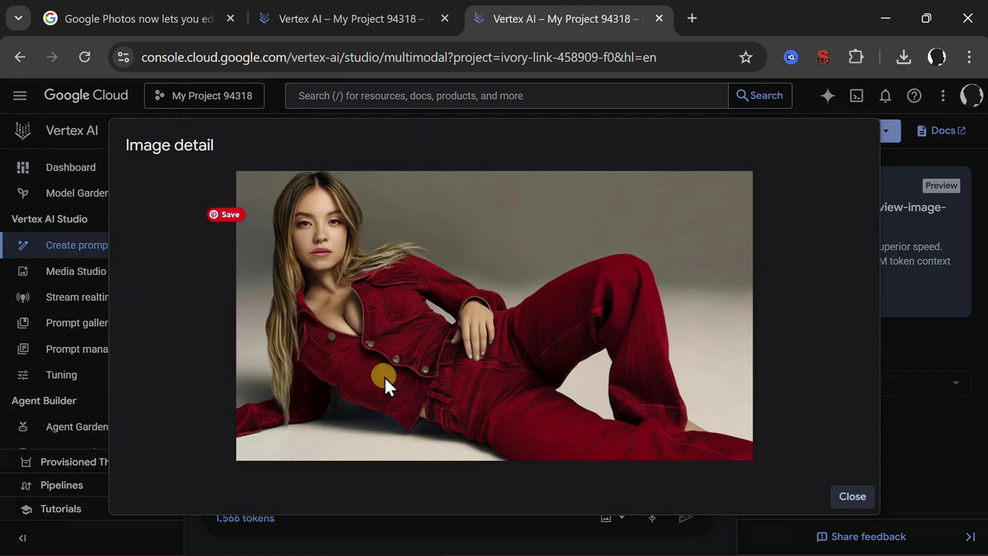
Step: Examine the enlarged red jeans edit up close
{"action": "key", "text": "ctrl+plus"}
{"action": "key", "text": "ctrl+plus"}
{"action": "key", "text": "ctrl+plus"}
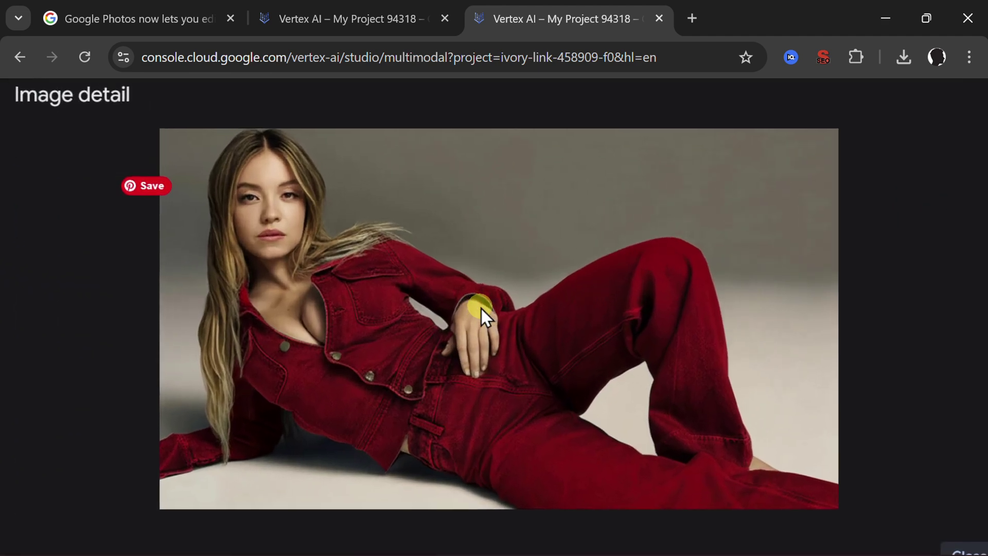
{"action": "key", "text": "ctrl+minus"}
{"action": "key", "text": "ctrl+minus"}
{"action": "key", "text": "ctrl+minus"}
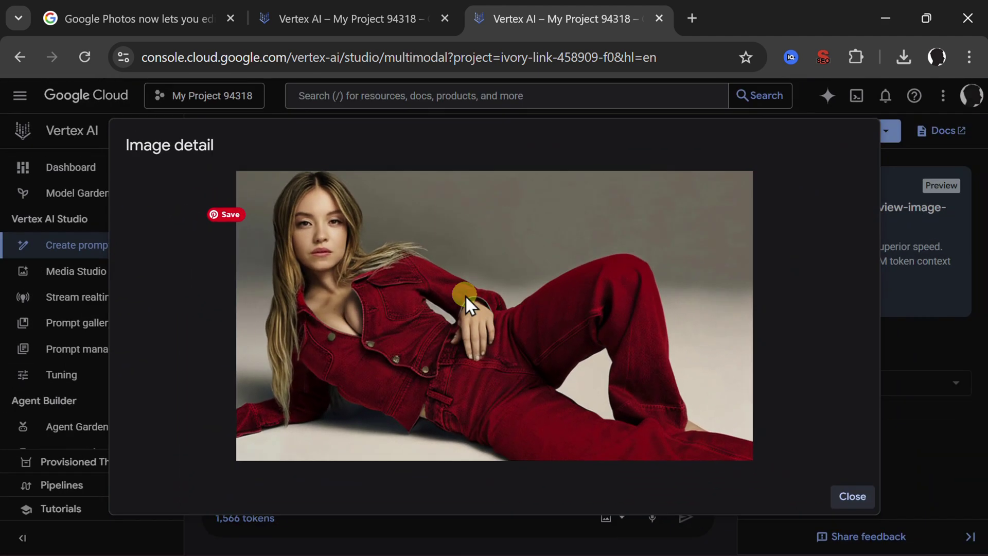
Step: View the original blue jeans photo enlarged and compare it with the red edit in the conversation
{"action": "key", "text": "Escape"}
{"action": "scroll", "coordinate": [455, 279], "scroll_direction": "up", "scroll_amount": 3}
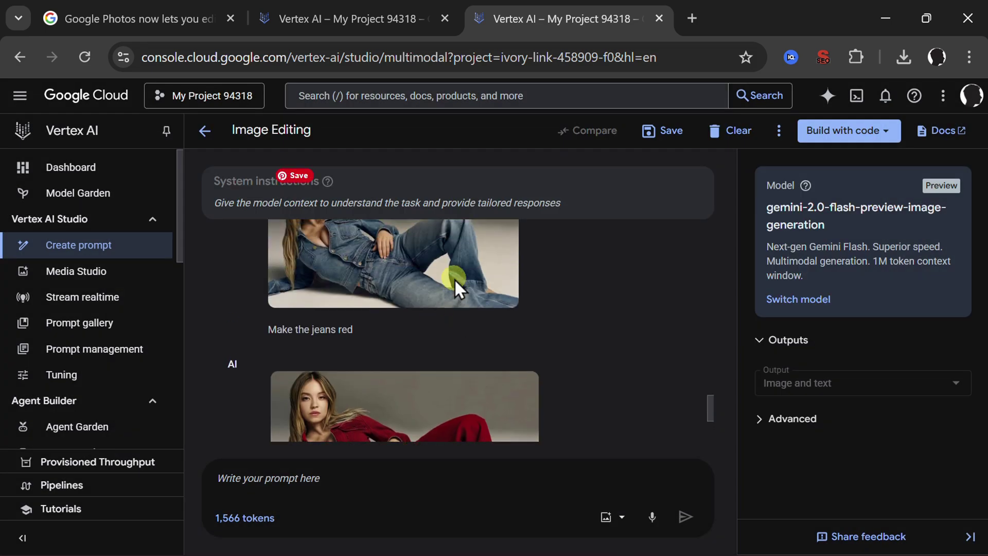
{"action": "left_click", "coordinate": [338, 292]}
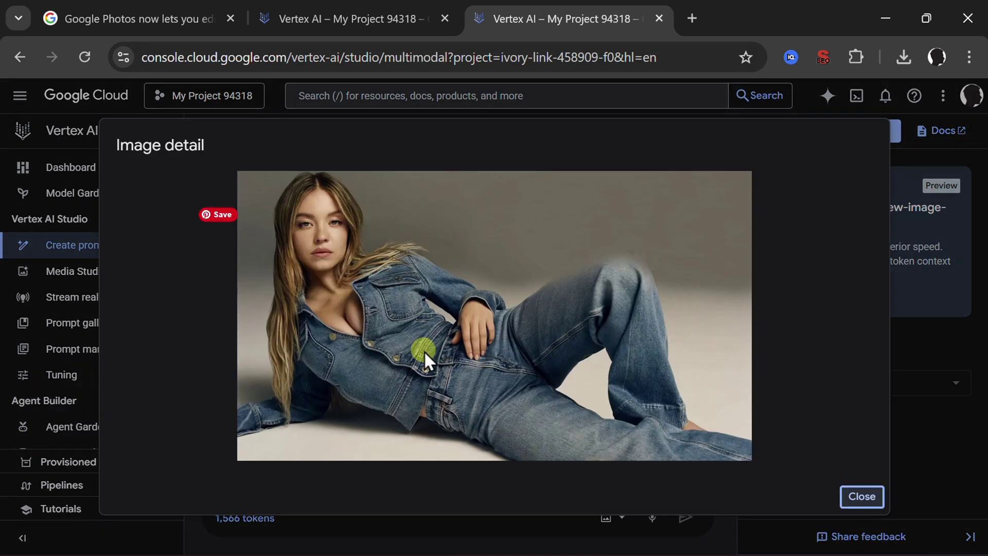
{"action": "key", "text": "Escape"}
{"action": "scroll", "coordinate": [411, 355], "scroll_direction": "down", "scroll_amount": 1}
{"action": "left_click", "coordinate": [324, 323]}
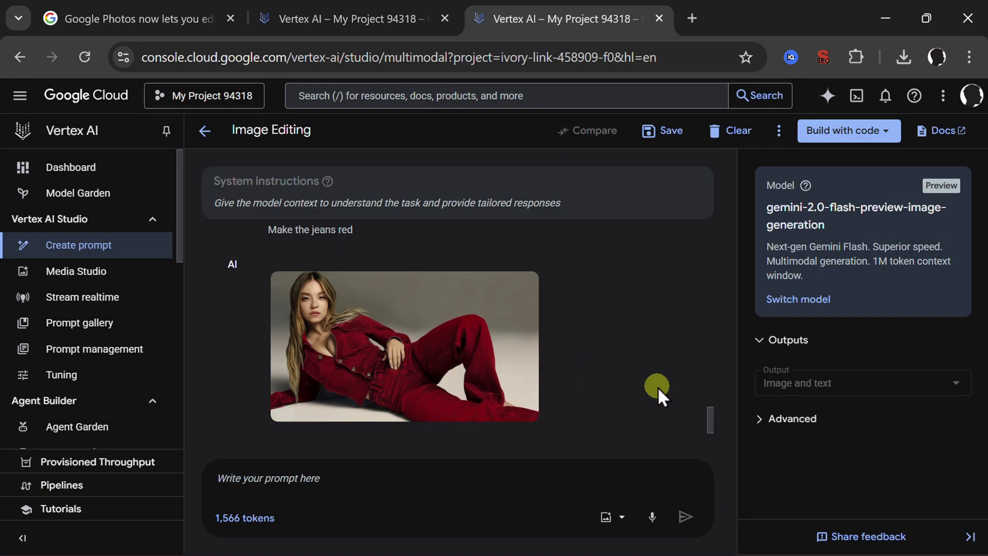
{"action": "scroll", "coordinate": [658, 387], "scroll_direction": "down", "scroll_amount": 1}
{"action": "scroll", "coordinate": [538, 317], "scroll_direction": "up", "scroll_amount": 3}
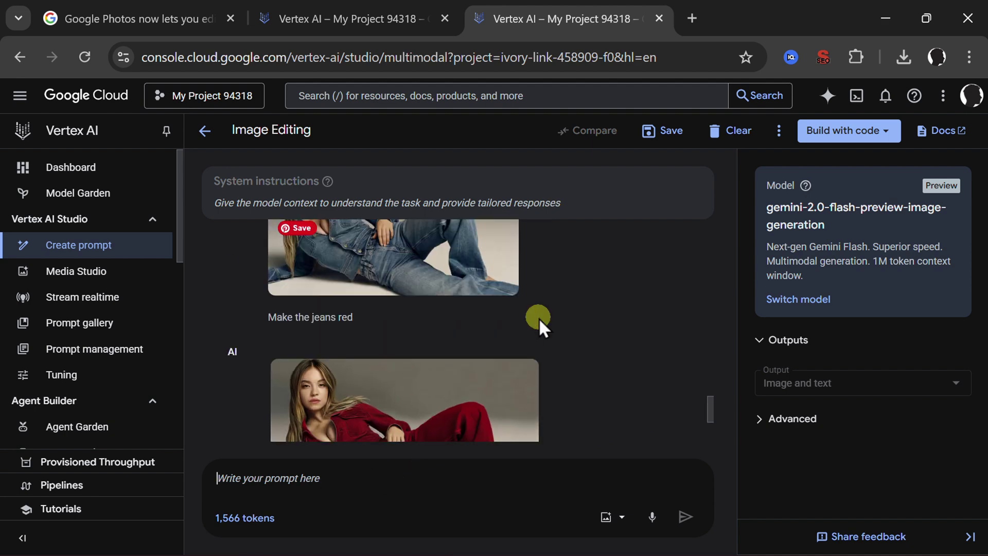
{"action": "scroll", "coordinate": [539, 318], "scroll_direction": "up", "scroll_amount": 2}
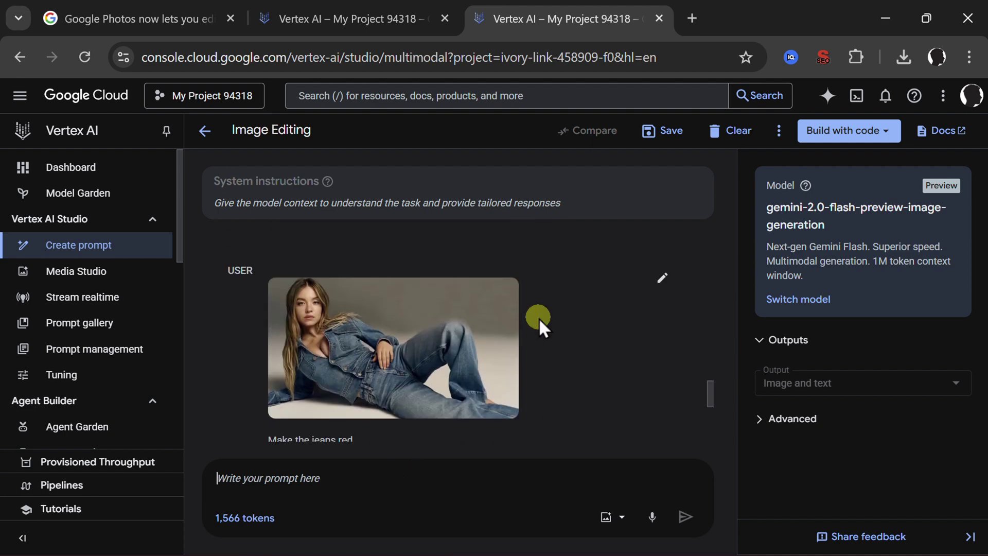
{"action": "scroll", "coordinate": [539, 317], "scroll_direction": "down", "scroll_amount": 5}
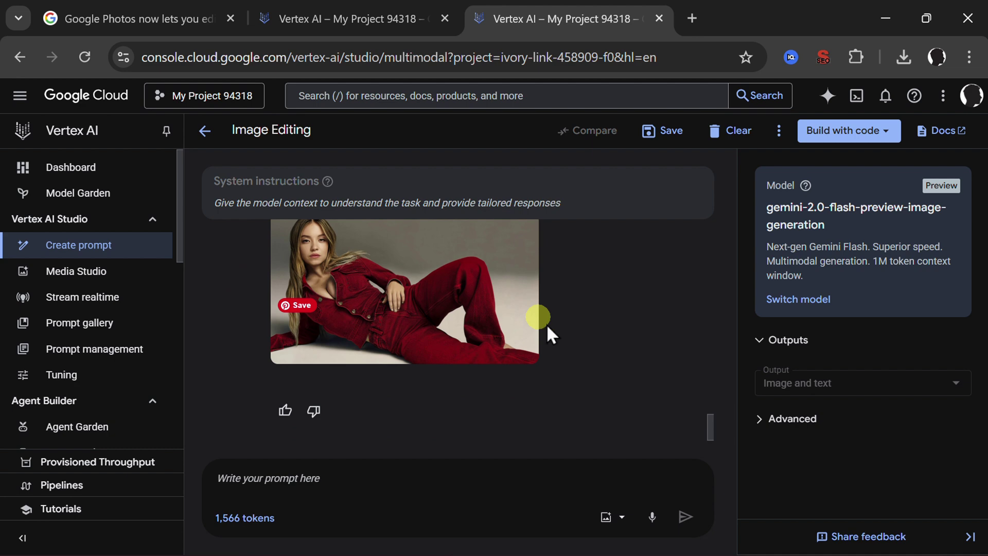
{"action": "scroll", "coordinate": [519, 385], "scroll_direction": "up", "scroll_amount": 1}
{"action": "scroll", "coordinate": [518, 383], "scroll_direction": "down", "scroll_amount": 1}
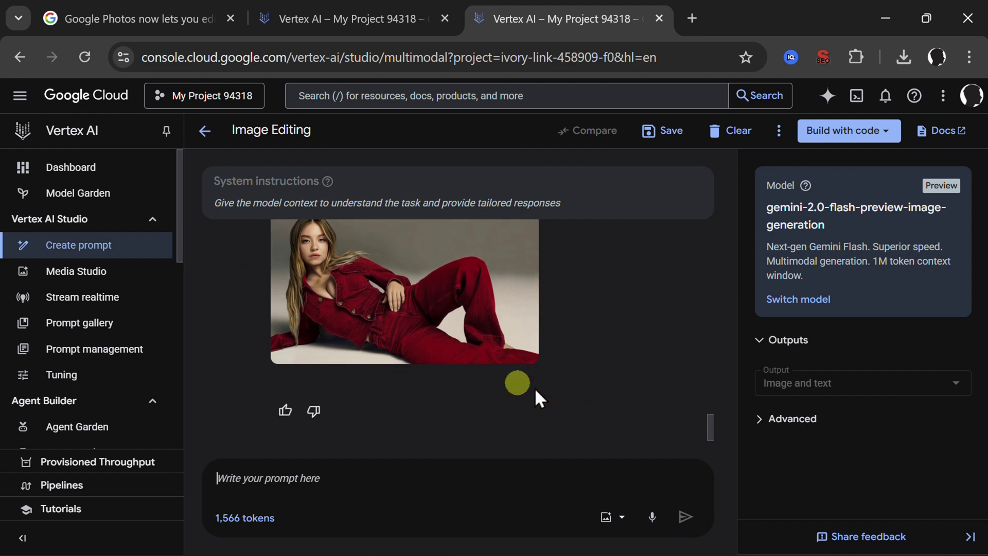
Step: Attach the beach image from the AI Image Editing folder and submit the prompt "remove the person on the left"
{"action": "left_click", "coordinate": [623, 516]}
{"action": "left_click", "coordinate": [638, 303]}
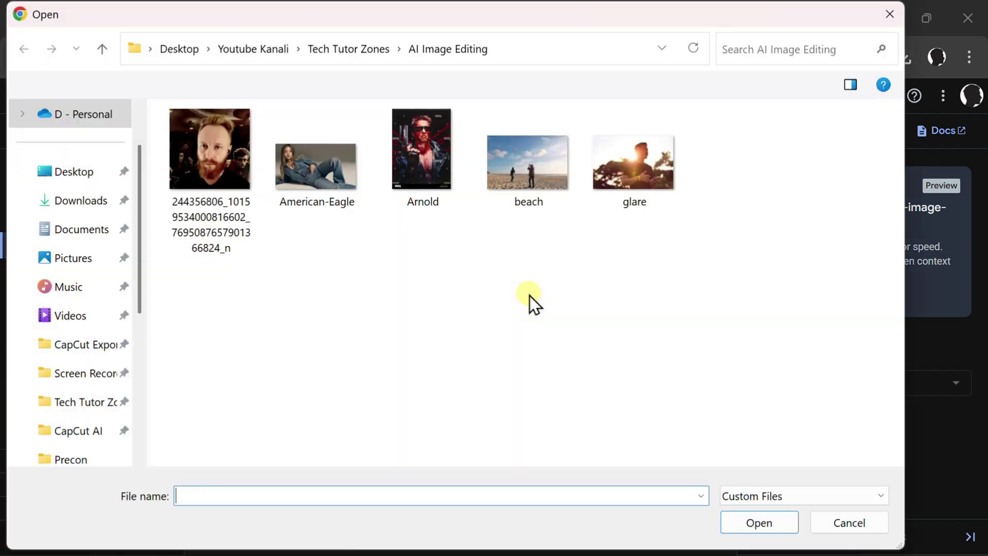
{"action": "left_click", "coordinate": [534, 157]}
{"action": "left_click", "coordinate": [747, 526]}
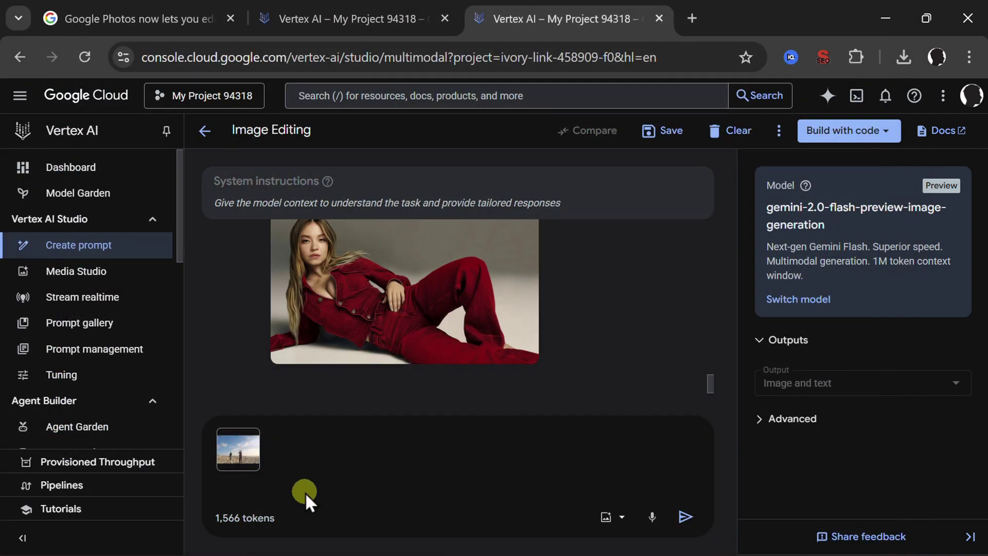
{"action": "type", "text": "remove the person on the left"}
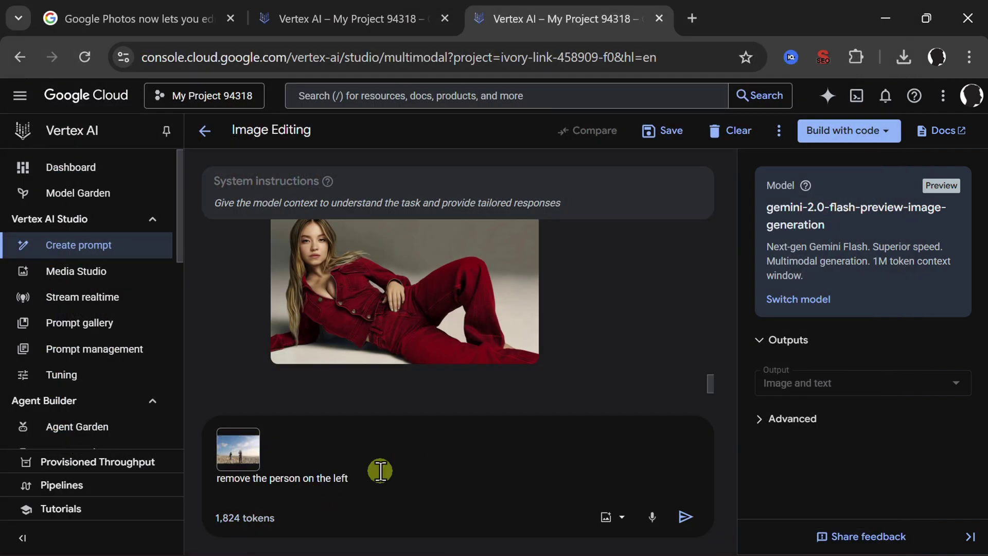
{"action": "left_click", "coordinate": [685, 516]}
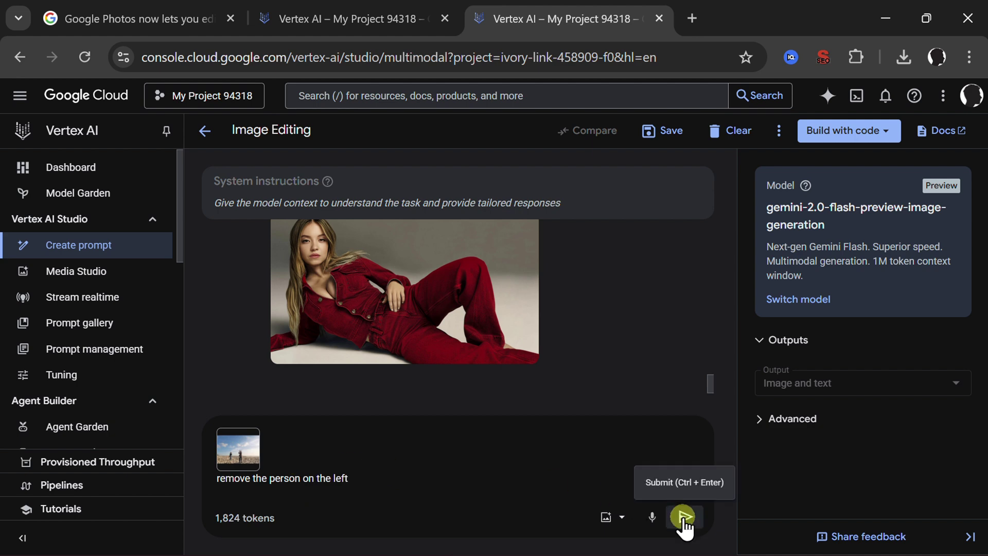
Step: Compare the original beach photo with the generated edit, viewing each one enlarged
{"action": "scroll", "coordinate": [574, 380], "scroll_direction": "up", "scroll_amount": 5}
{"action": "left_click", "coordinate": [463, 315]}
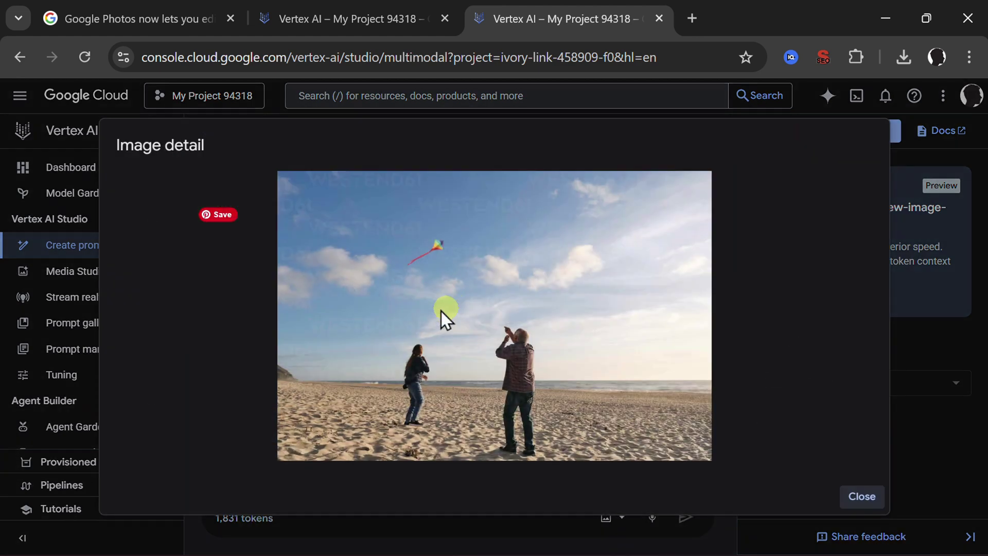
{"action": "left_click", "coordinate": [394, 350]}
{"action": "key", "text": "Escape"}
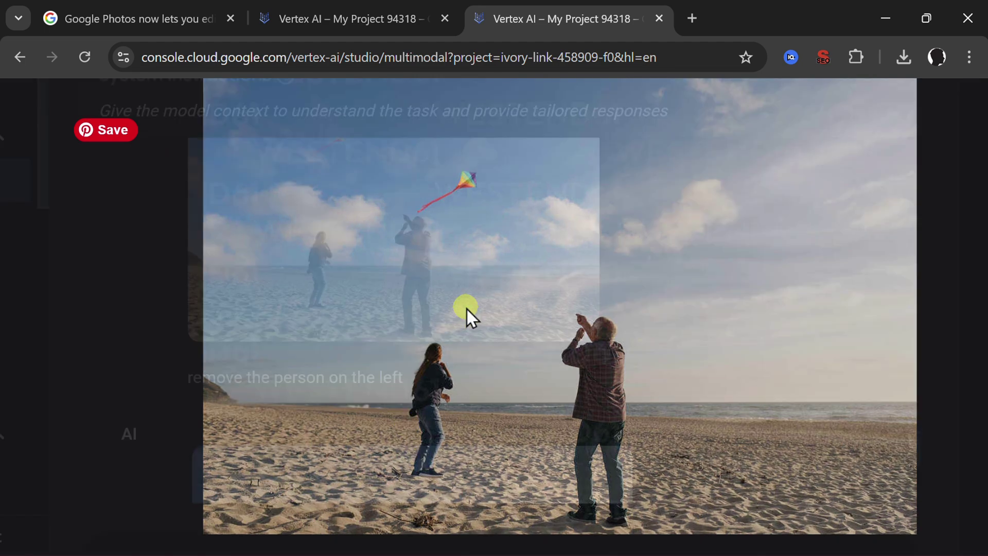
{"action": "scroll", "coordinate": [466, 309], "scroll_direction": "up", "scroll_amount": 1}
{"action": "scroll", "coordinate": [484, 282], "scroll_direction": "down", "scroll_amount": 2}
{"action": "scroll", "coordinate": [485, 281], "scroll_direction": "down", "scroll_amount": 5}
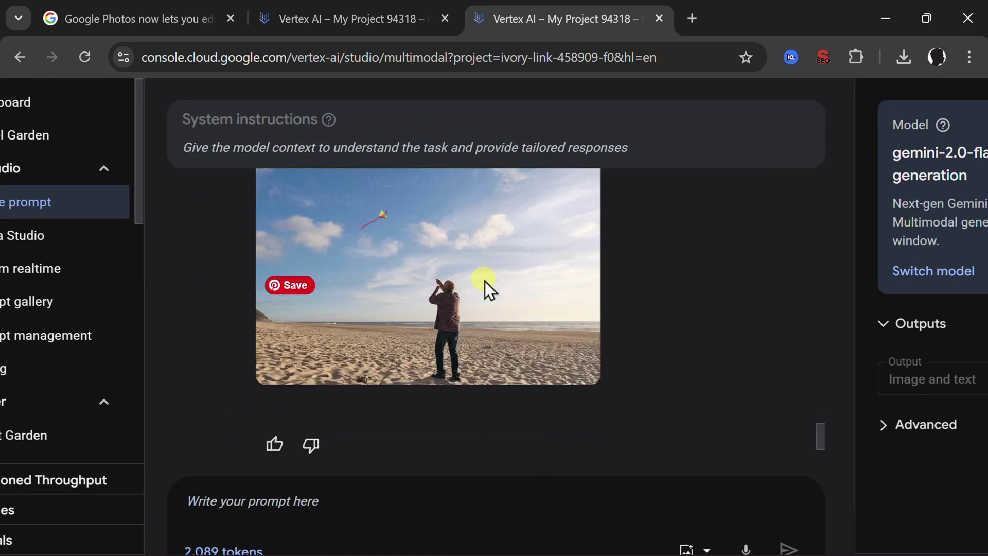
{"action": "left_click", "coordinate": [439, 272]}
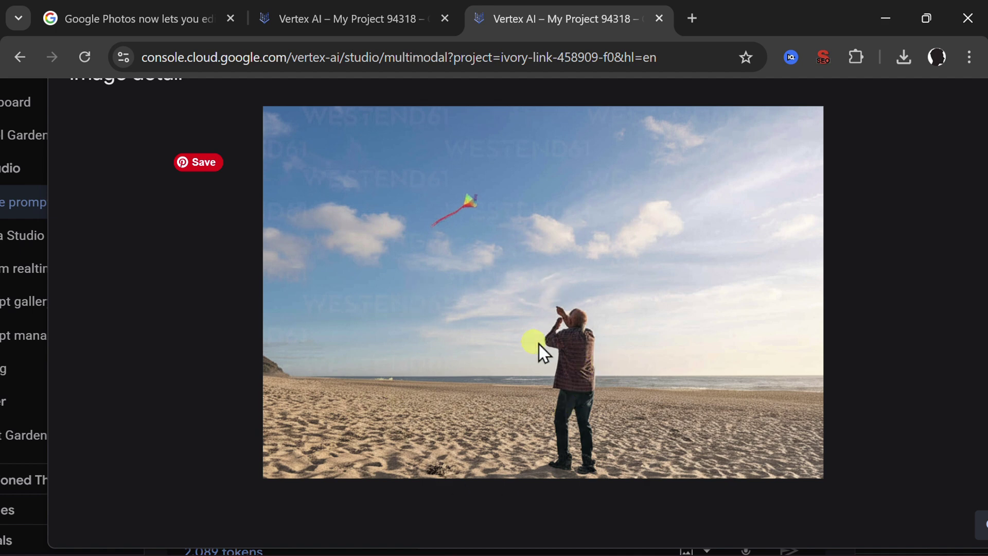
{"action": "key", "text": "Escape"}
Step: Submit the follow-up prompt "make the sky purple" for the edited beach image
{"action": "scroll", "coordinate": [562, 348], "scroll_direction": "down", "scroll_amount": 2}
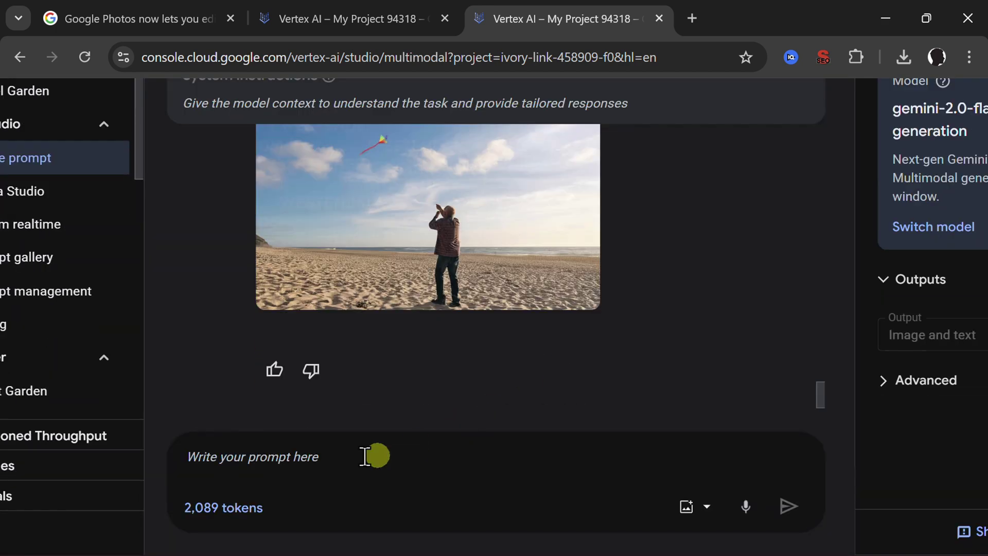
{"action": "left_click", "coordinate": [309, 458]}
{"action": "type", "text": "make the sky purple"}
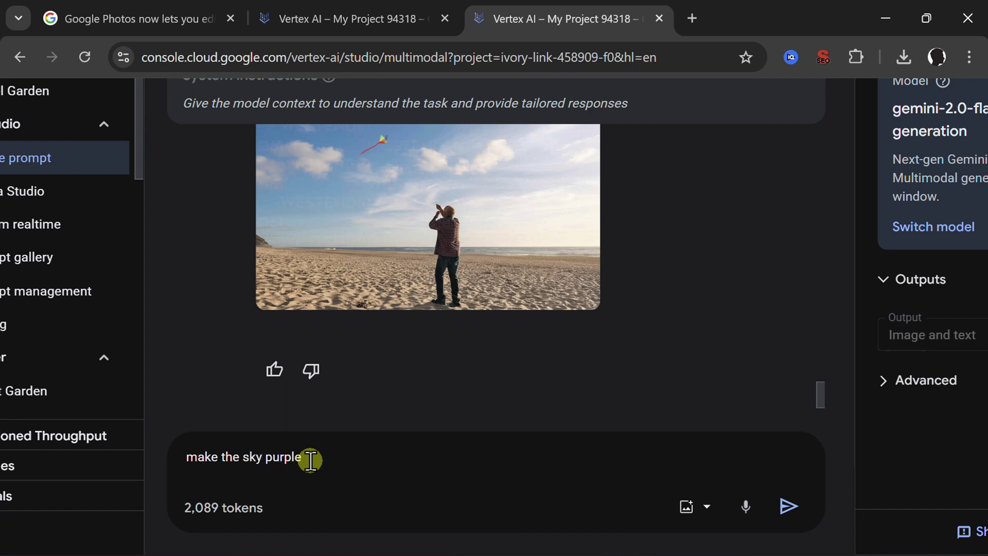
{"action": "left_click", "coordinate": [788, 506]}
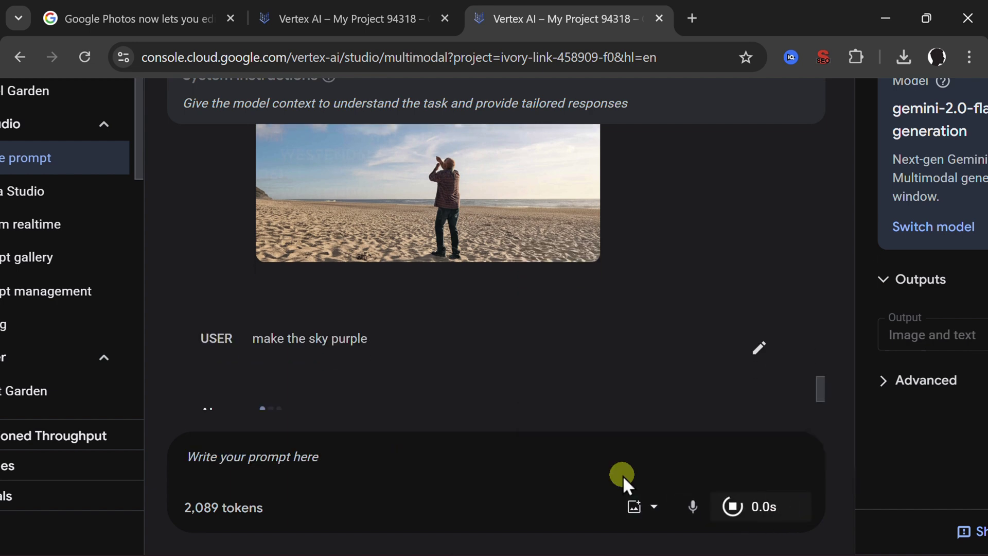
Step: Inspect the generated image for the "make the sky purple" prompt in enlarged view
{"action": "left_click", "coordinate": [501, 300]}
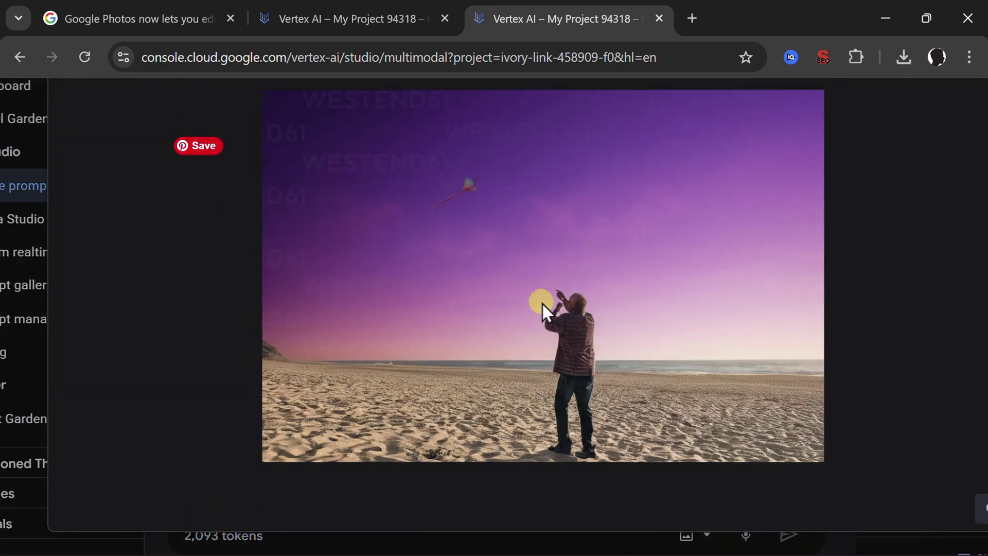
{"action": "scroll", "coordinate": [543, 303], "scroll_direction": "up", "scroll_amount": 1}
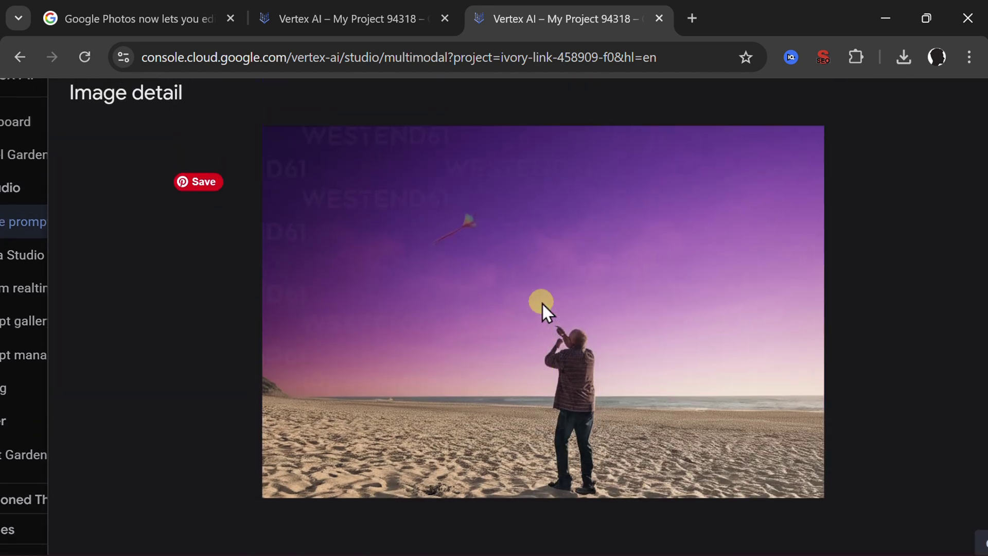
{"action": "key", "text": "Escape"}
{"action": "scroll", "coordinate": [542, 302], "scroll_direction": "down", "scroll_amount": 3}
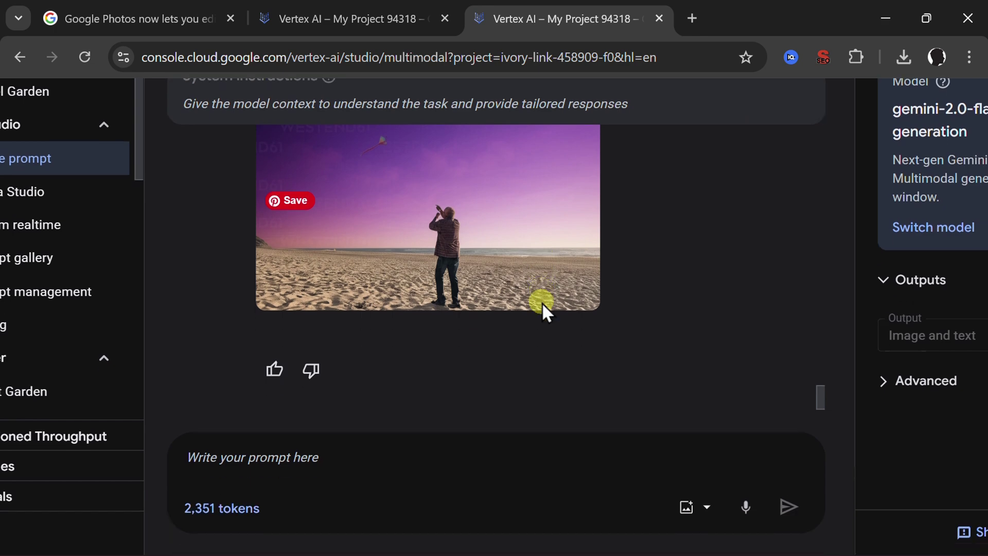
Step: Attach the glare image from the AI Image Editing folder and submit the prompt "remove the glare from photo"
{"action": "scroll", "coordinate": [542, 302], "scroll_direction": "down", "scroll_amount": 5}
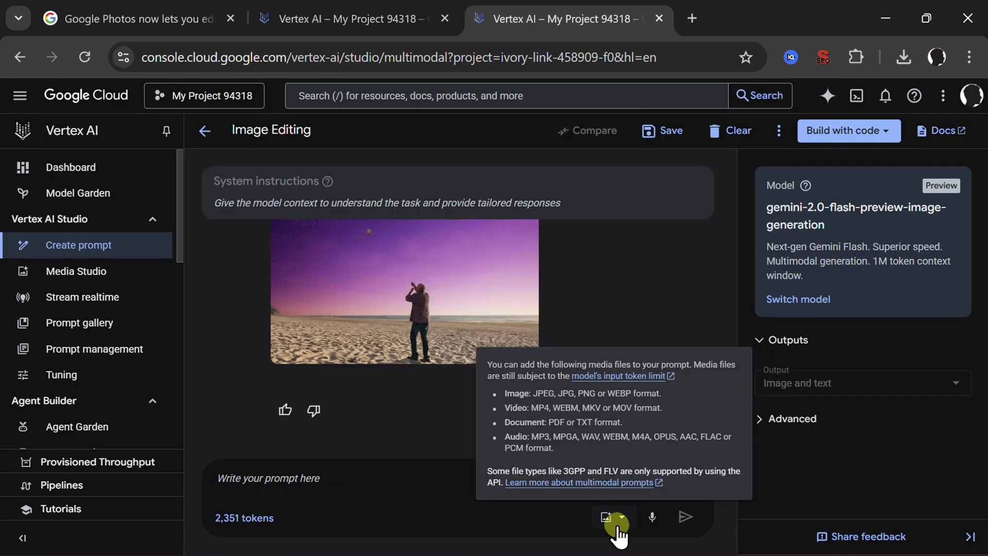
{"action": "left_click", "coordinate": [617, 526]}
{"action": "left_click", "coordinate": [658, 360]}
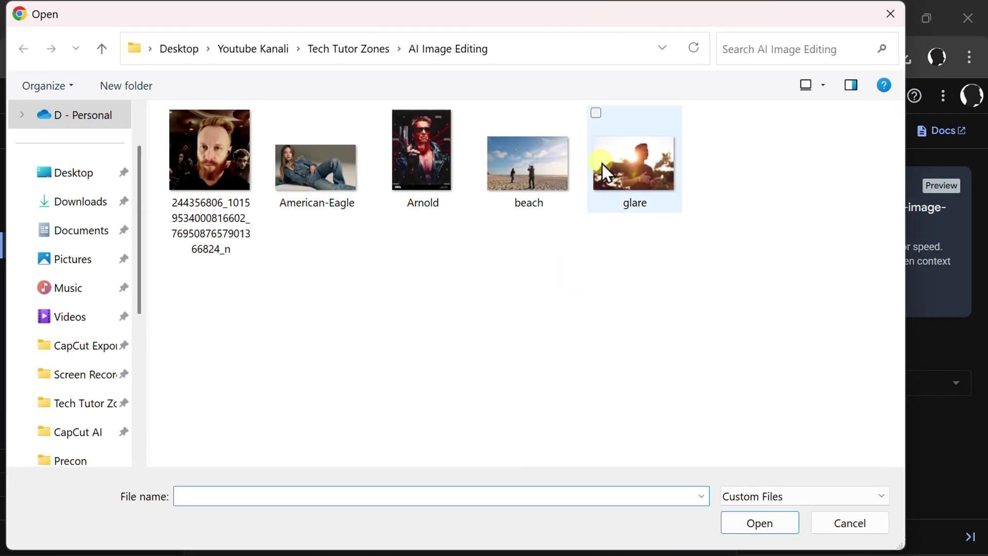
{"action": "left_click", "coordinate": [604, 164]}
{"action": "left_click", "coordinate": [760, 524]}
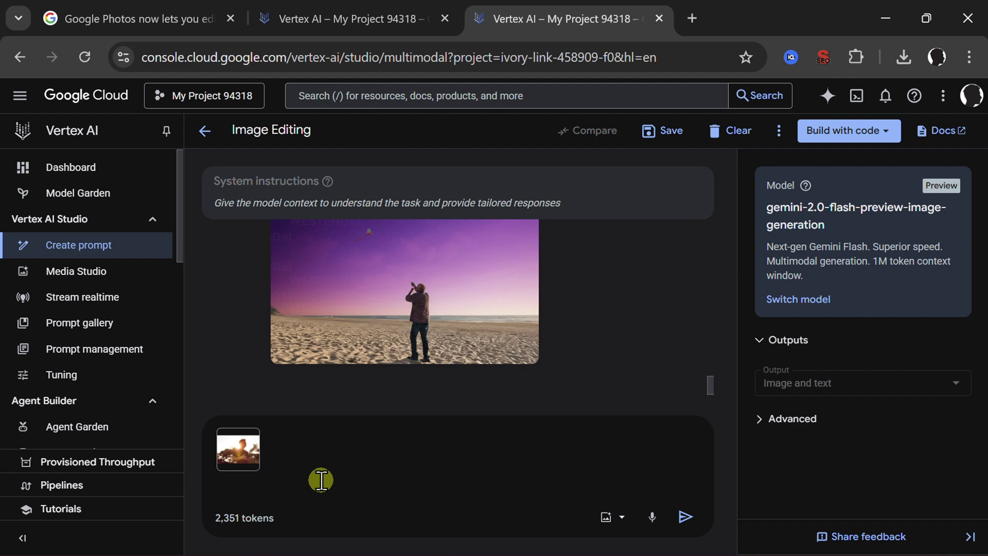
{"action": "type", "text": "remove the glare from photo"}
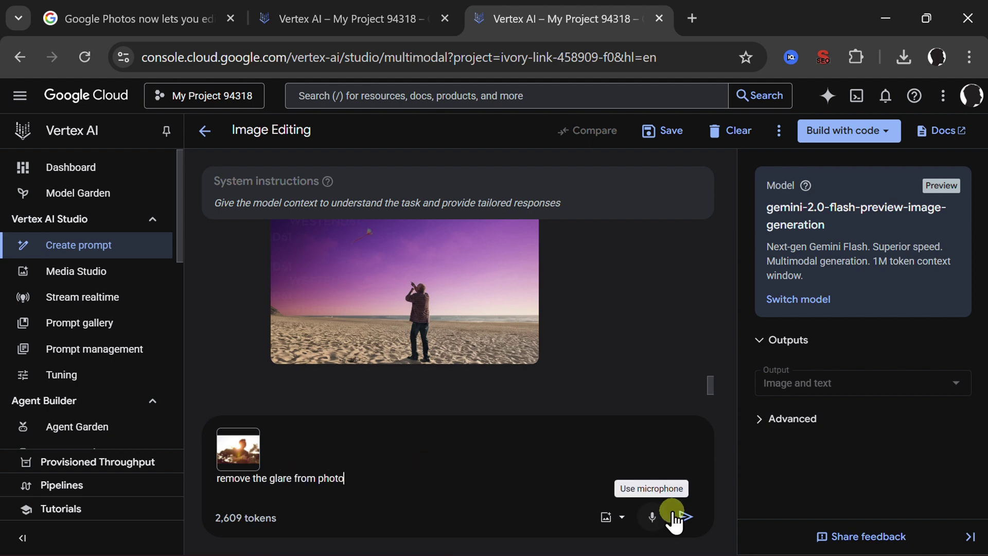
{"action": "left_click", "coordinate": [689, 517]}
Step: Compare the original glare photo with the generated edit, viewing each one enlarged
{"action": "left_click", "coordinate": [466, 296]}
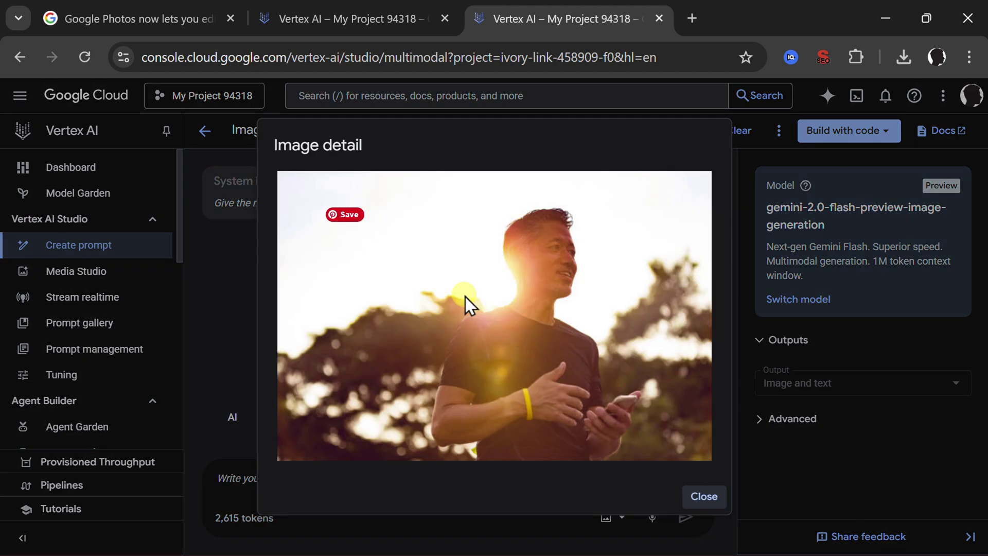
{"action": "key", "text": "Escape"}
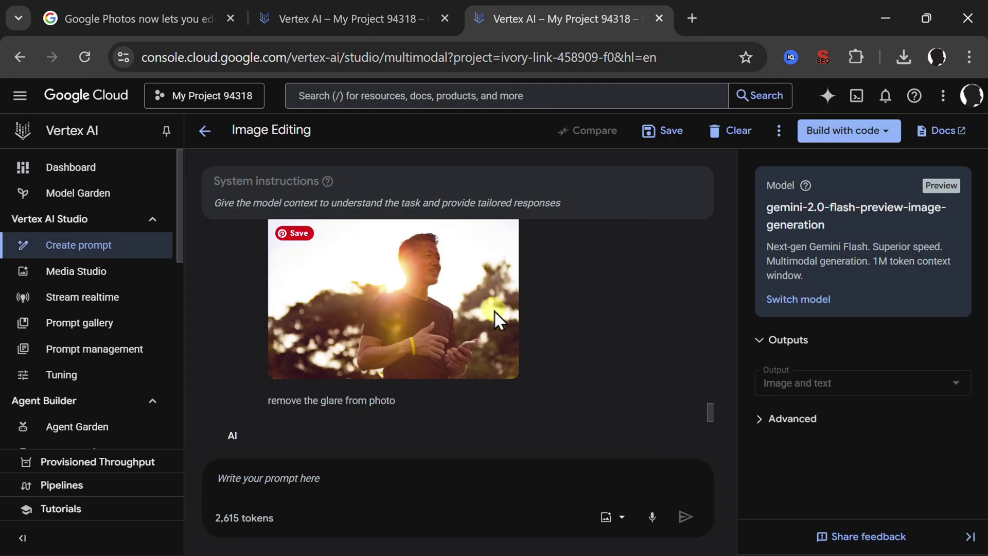
{"action": "left_click", "coordinate": [414, 350]}
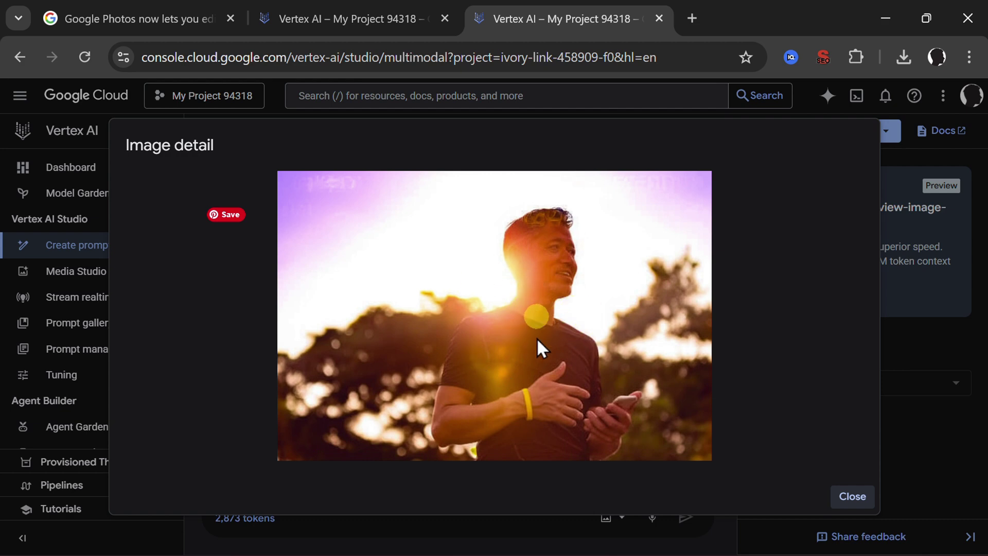
{"action": "key", "text": "Escape"}
Step: Attach the American-Eagle image again and submit the prompt "make the jeans black and color of her hair also black"
{"action": "scroll", "coordinate": [588, 352], "scroll_direction": "down", "scroll_amount": 2}
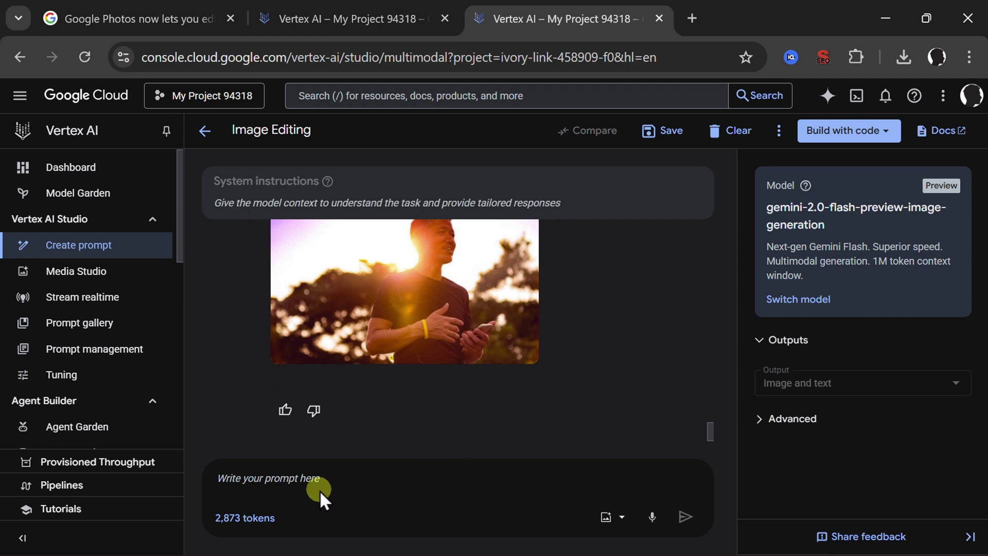
{"action": "left_click", "coordinate": [611, 518]}
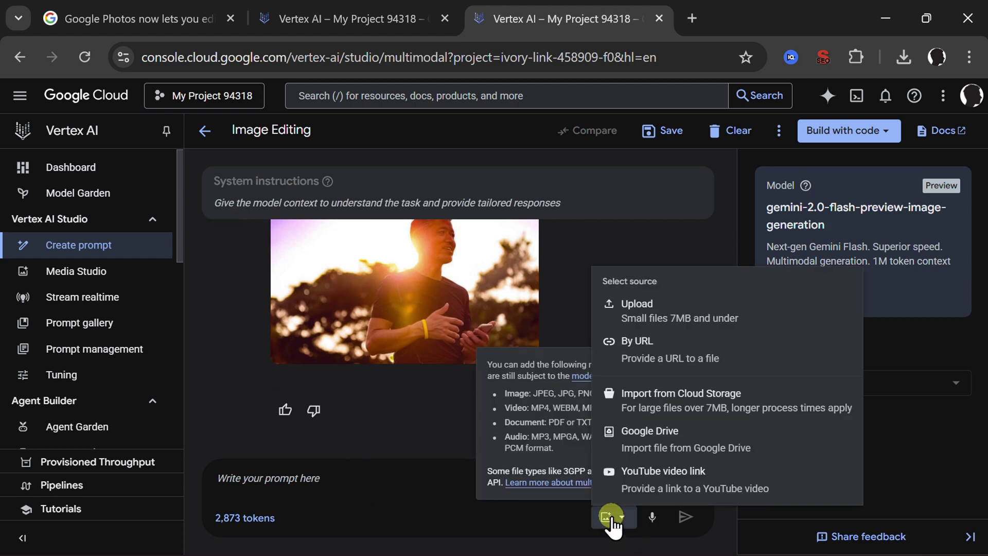
{"action": "left_click", "coordinate": [637, 307]}
{"action": "double_click", "coordinate": [333, 203]}
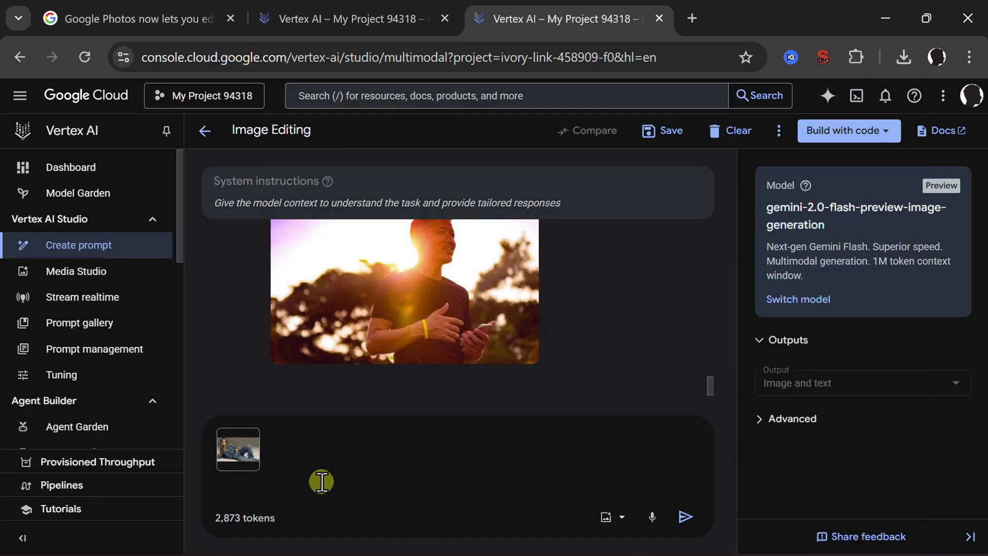
{"action": "type", "text": "ck and color of her hair also black"}
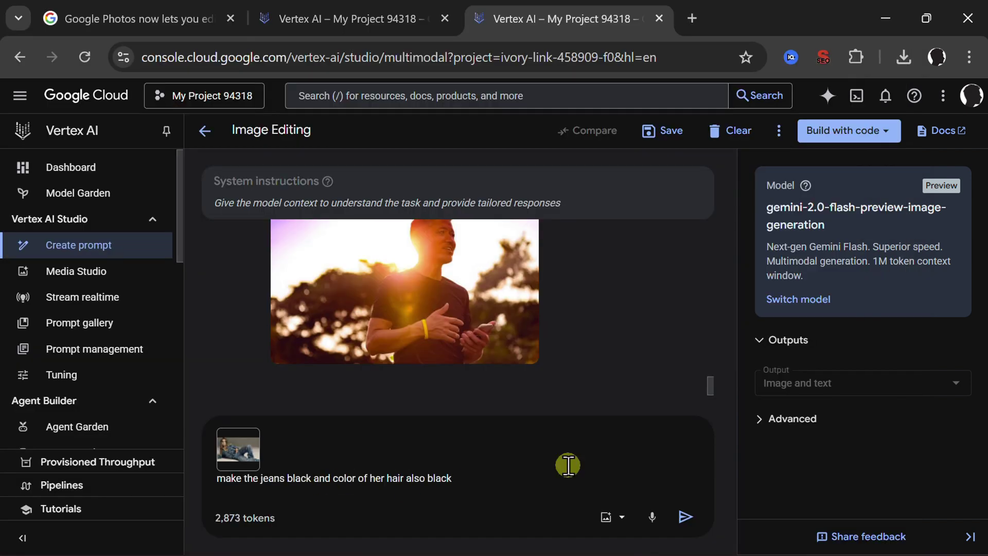
{"action": "left_click", "coordinate": [686, 517]}
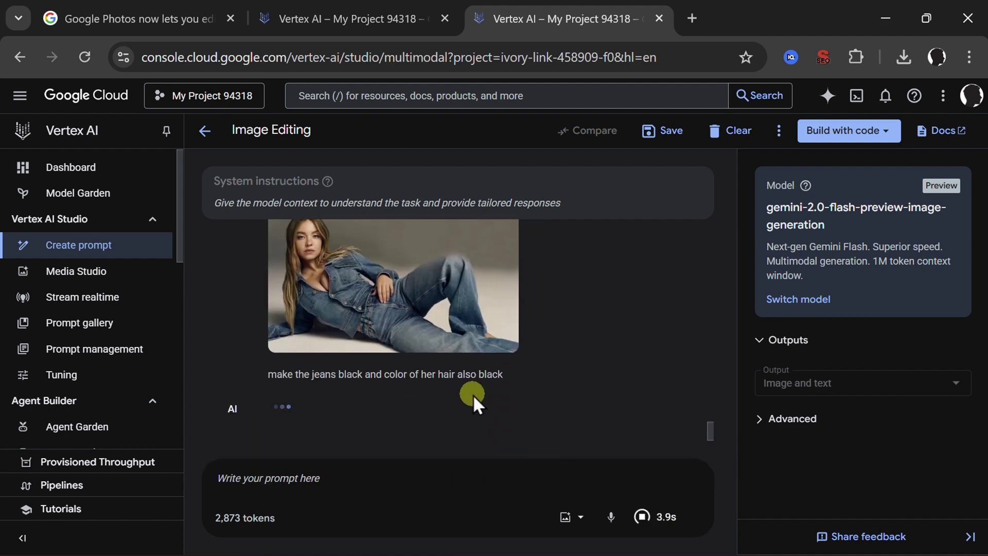
Step: Compare the original American-Eagle photo with the generated black jeans and black hair edit, viewing each one enlarged
{"action": "scroll", "coordinate": [560, 342], "scroll_direction": "up", "scroll_amount": 5}
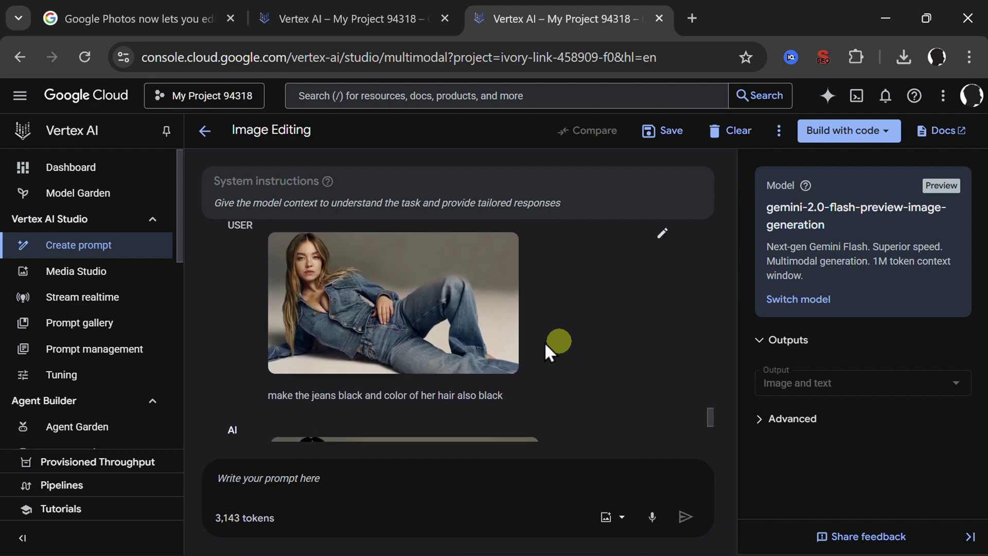
{"action": "left_click", "coordinate": [438, 313]}
{"action": "key", "text": "Escape"}
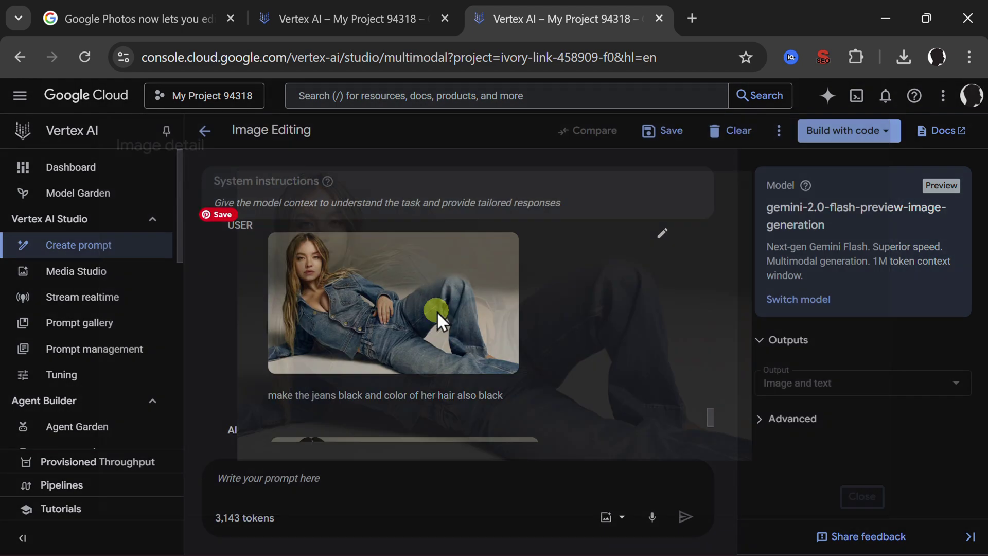
{"action": "scroll", "coordinate": [437, 312], "scroll_direction": "down", "scroll_amount": 4}
{"action": "left_click", "coordinate": [393, 331]}
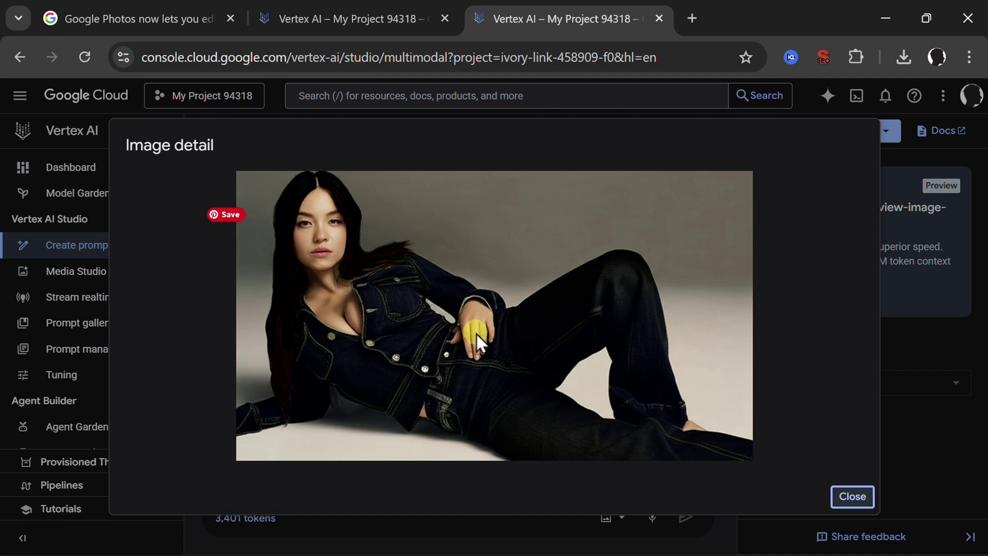
{"action": "key", "text": "Escape"}
{"action": "scroll", "coordinate": [612, 380], "scroll_direction": "up", "scroll_amount": 5}
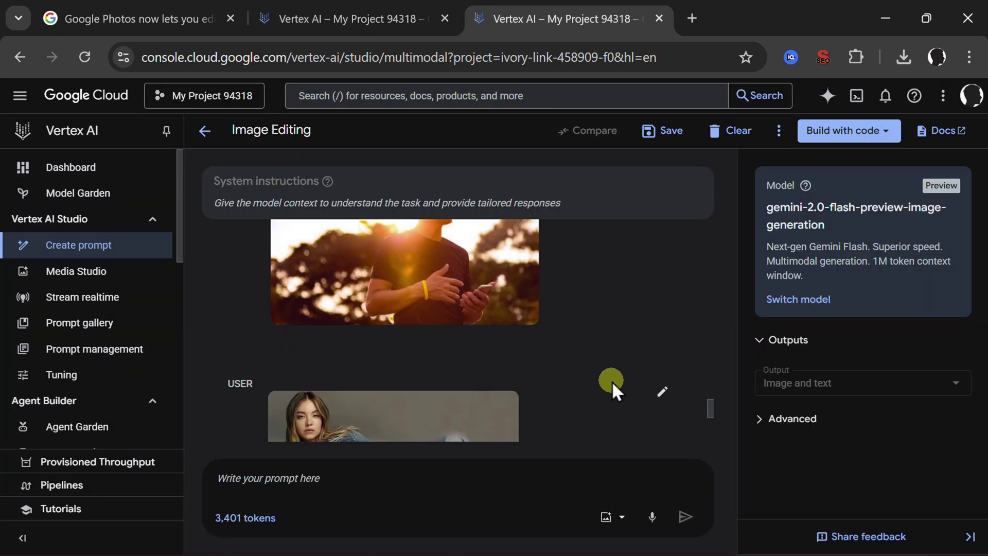
{"action": "scroll", "coordinate": [612, 380], "scroll_direction": "down", "scroll_amount": 5}
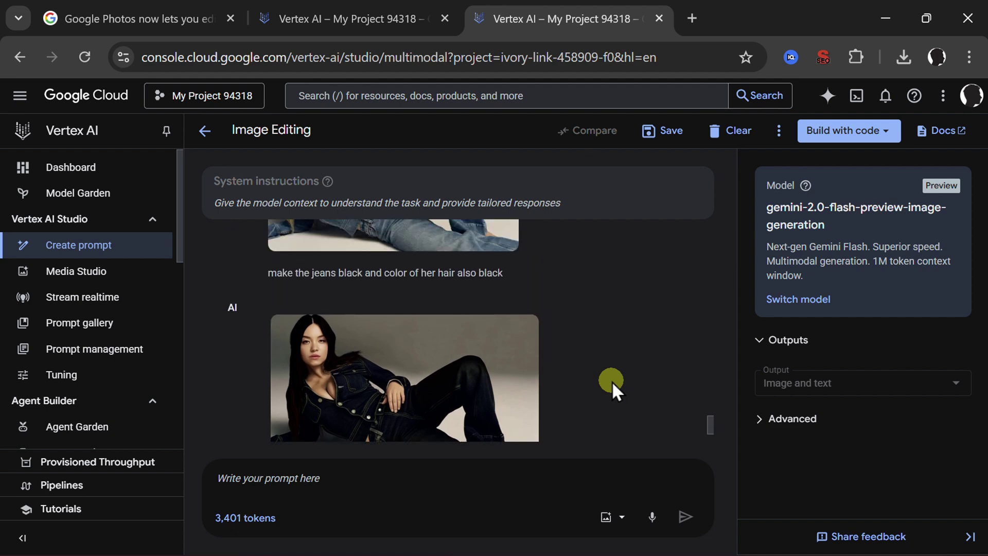
{"action": "scroll", "coordinate": [612, 381], "scroll_direction": "up", "scroll_amount": 1}
{"action": "scroll", "coordinate": [613, 381], "scroll_direction": "down", "scroll_amount": 3}
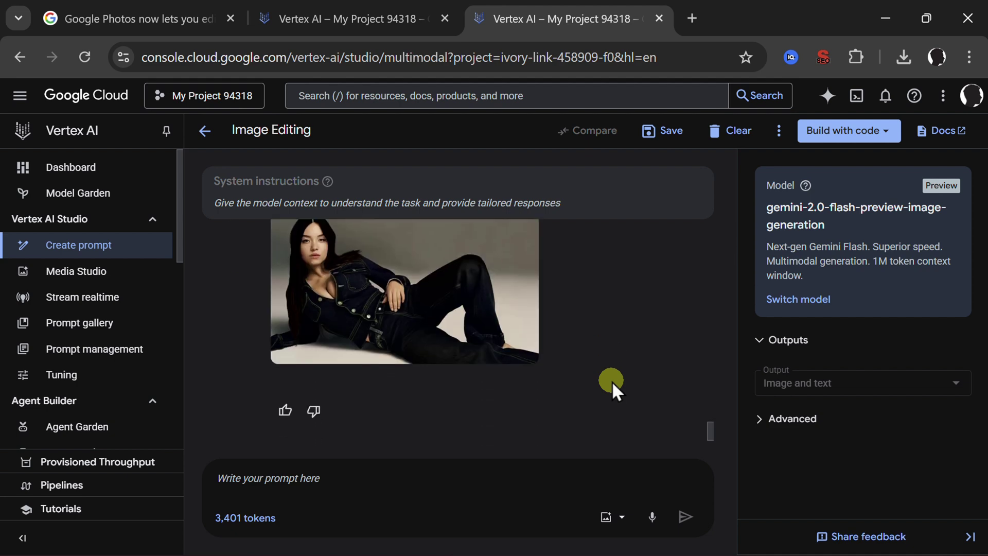
{"action": "scroll", "coordinate": [612, 380], "scroll_direction": "up", "scroll_amount": 3}
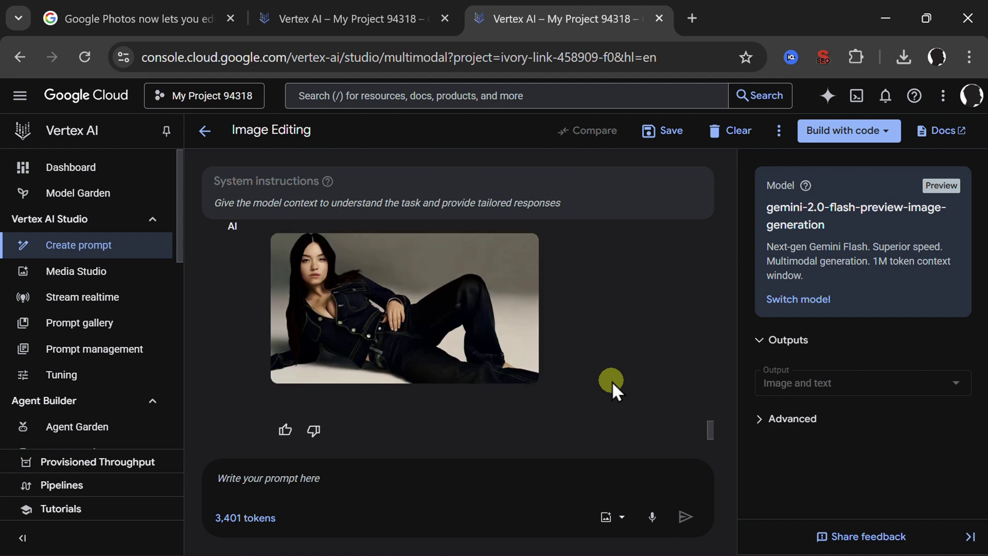
{"action": "scroll", "coordinate": [612, 381], "scroll_direction": "down", "scroll_amount": 3}
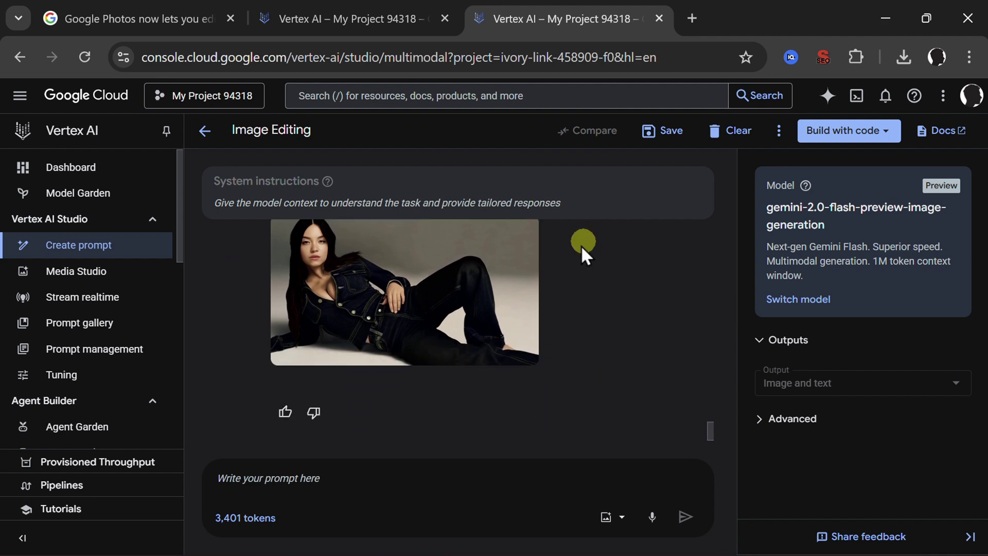
Step: Switch to the Google Photos blog article and review its introduction, the "Edit by simply asking" section and the demo animation
{"action": "left_click", "coordinate": [134, 22]}
{"action": "scroll", "coordinate": [556, 324], "scroll_direction": "up", "scroll_amount": 10}
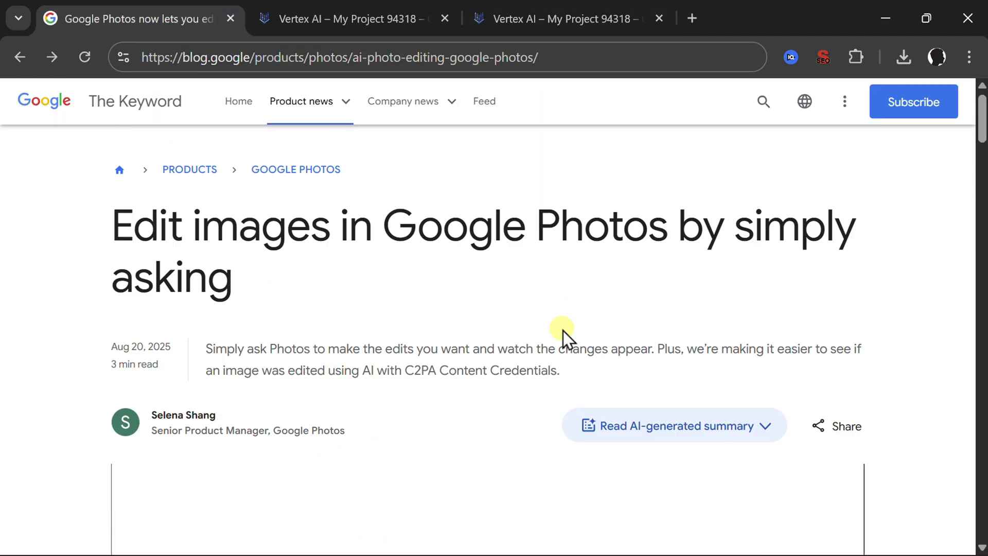
{"action": "scroll", "coordinate": [566, 298], "scroll_direction": "down", "scroll_amount": 5}
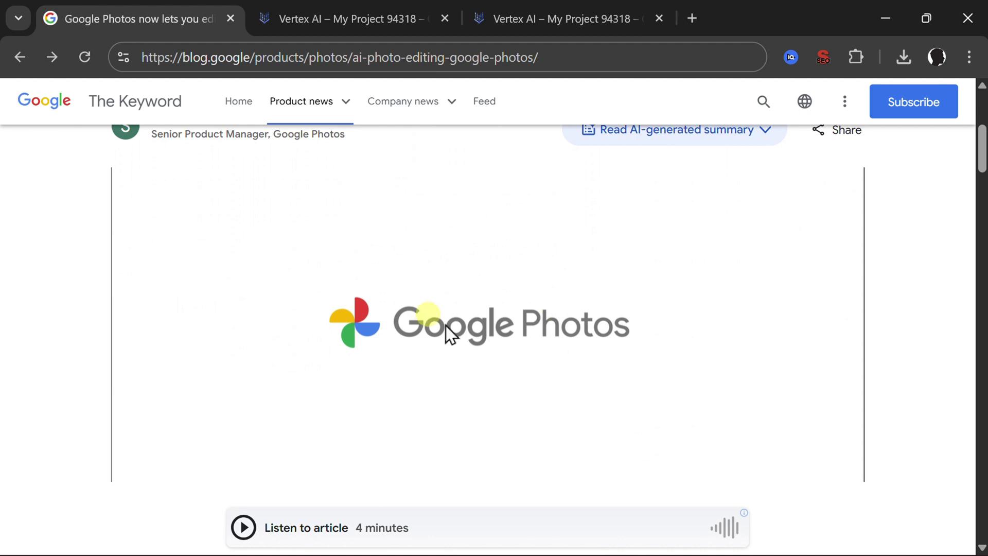
{"action": "scroll", "coordinate": [454, 351], "scroll_direction": "down", "scroll_amount": 5}
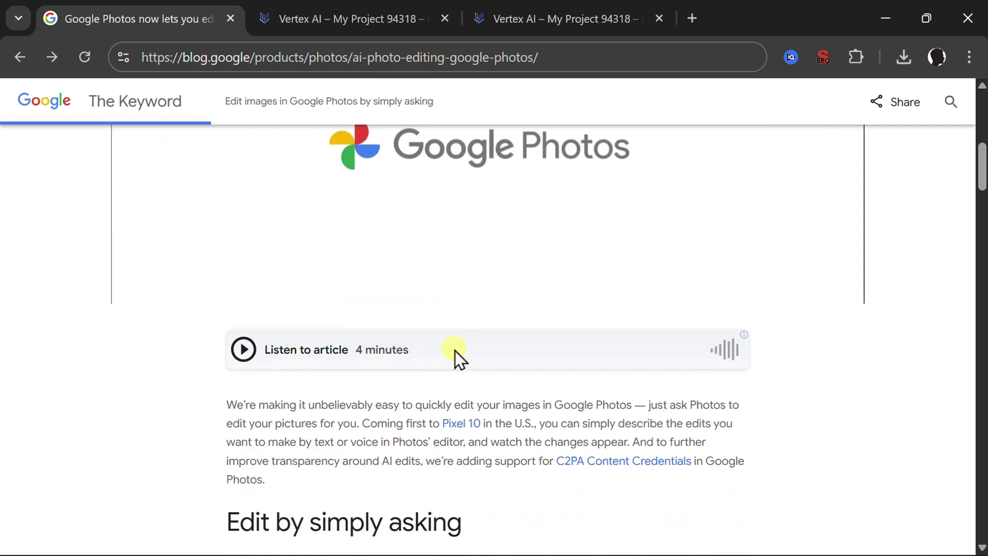
{"action": "scroll", "coordinate": [455, 351], "scroll_direction": "down", "scroll_amount": 1}
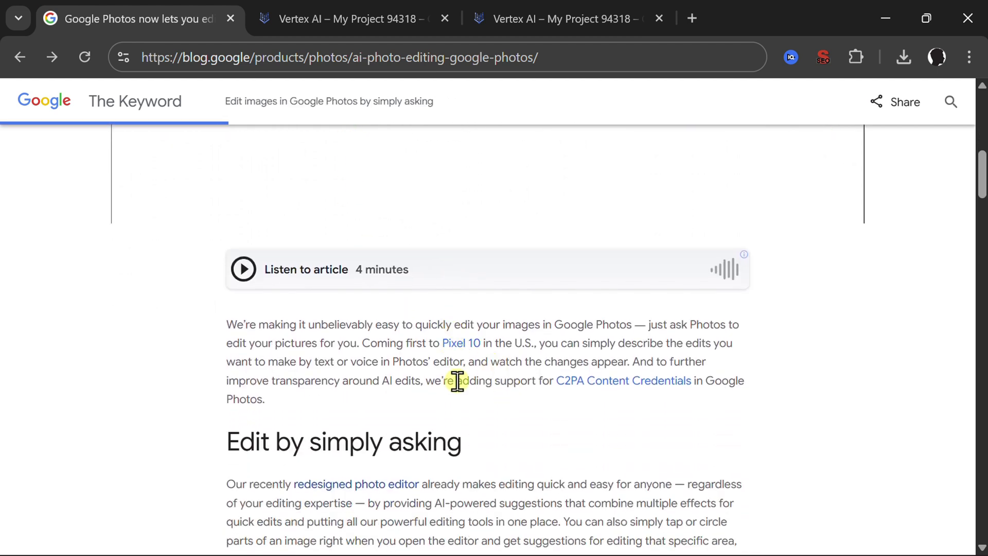
{"action": "scroll", "coordinate": [500, 384], "scroll_direction": "down", "scroll_amount": 1}
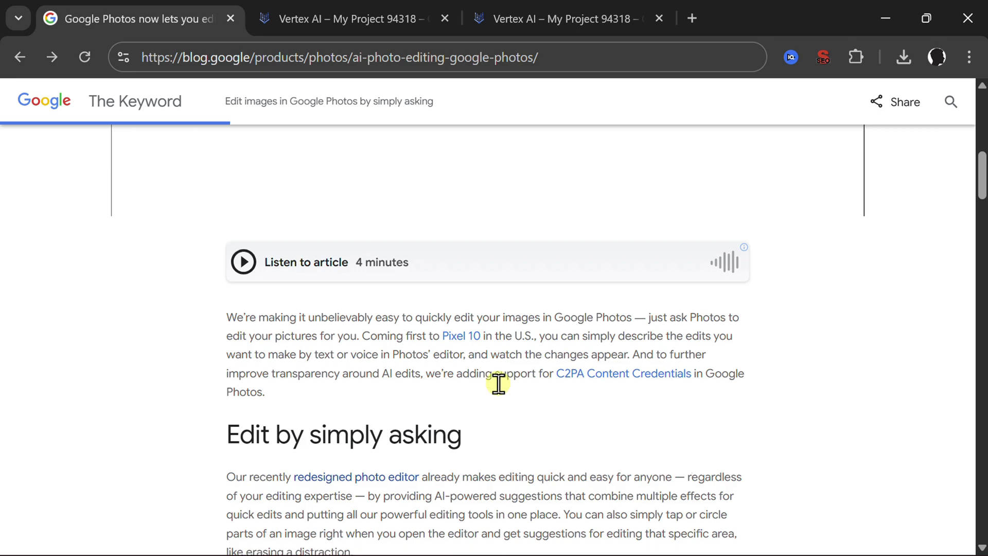
{"action": "scroll", "coordinate": [499, 386], "scroll_direction": "up", "scroll_amount": 10}
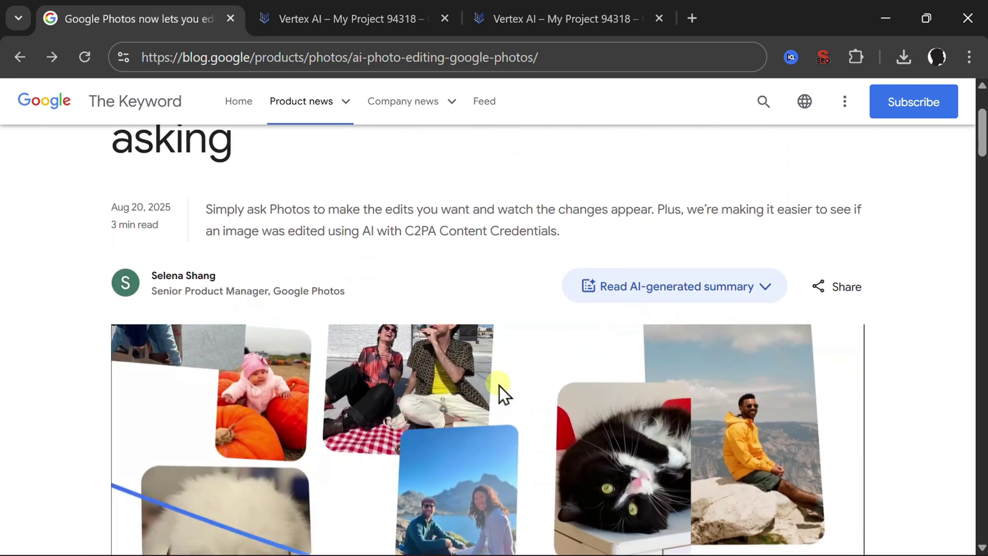
{"action": "scroll", "coordinate": [499, 384], "scroll_direction": "down", "scroll_amount": 2}
{"action": "scroll", "coordinate": [499, 383], "scroll_direction": "down", "scroll_amount": 2}
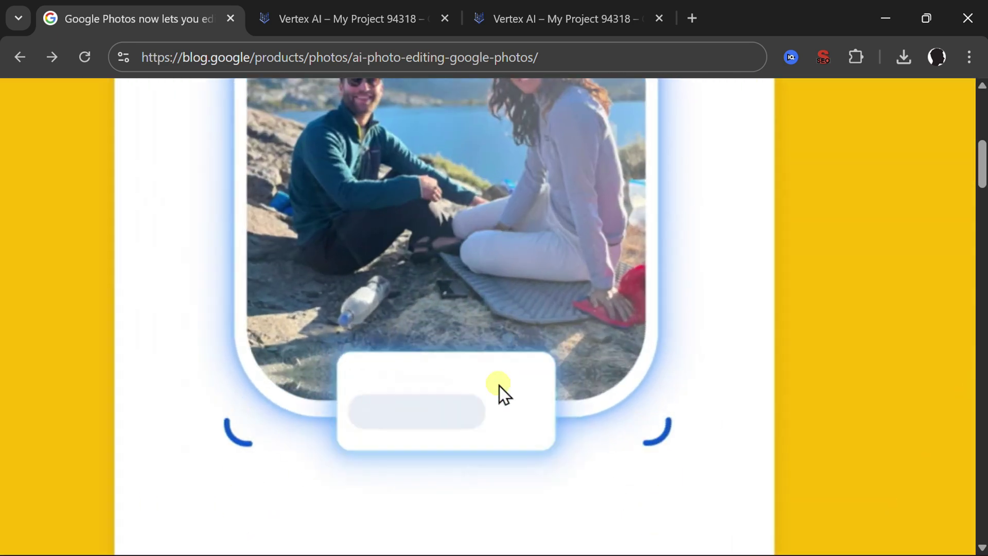
{"action": "scroll", "coordinate": [499, 386], "scroll_direction": "up", "scroll_amount": 3}
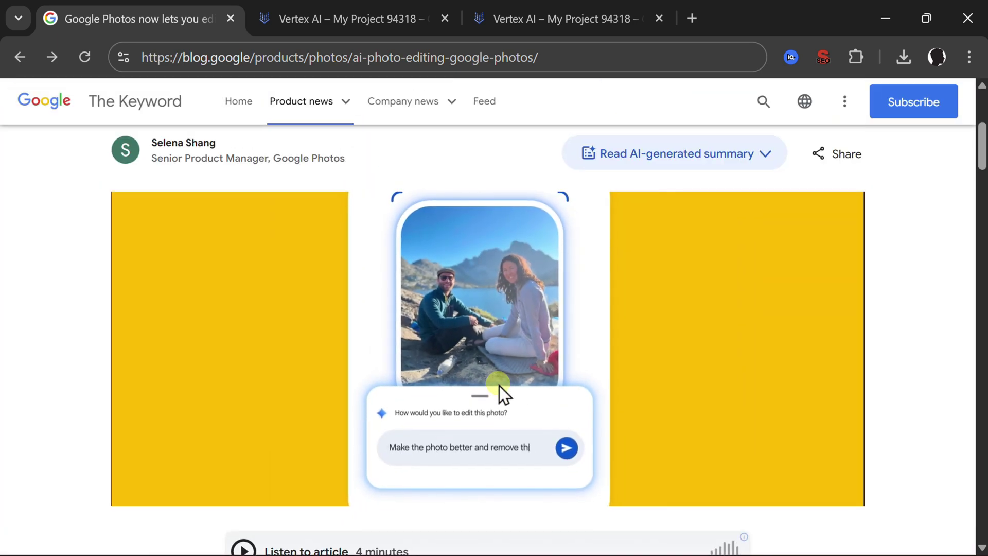